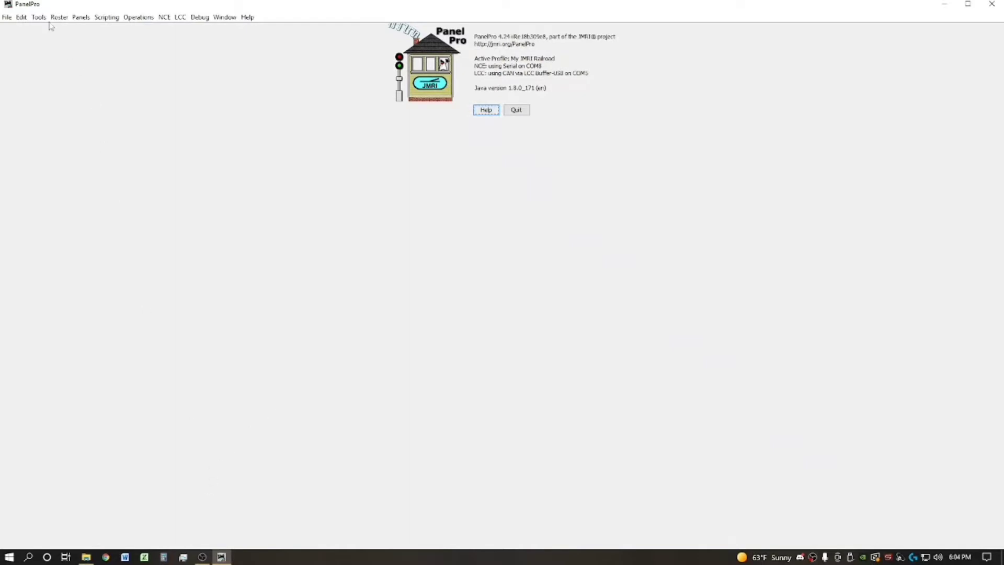
Open the Riceland spur track at the Weiner location for editing
left_click(137, 18)
left_click(140, 43)
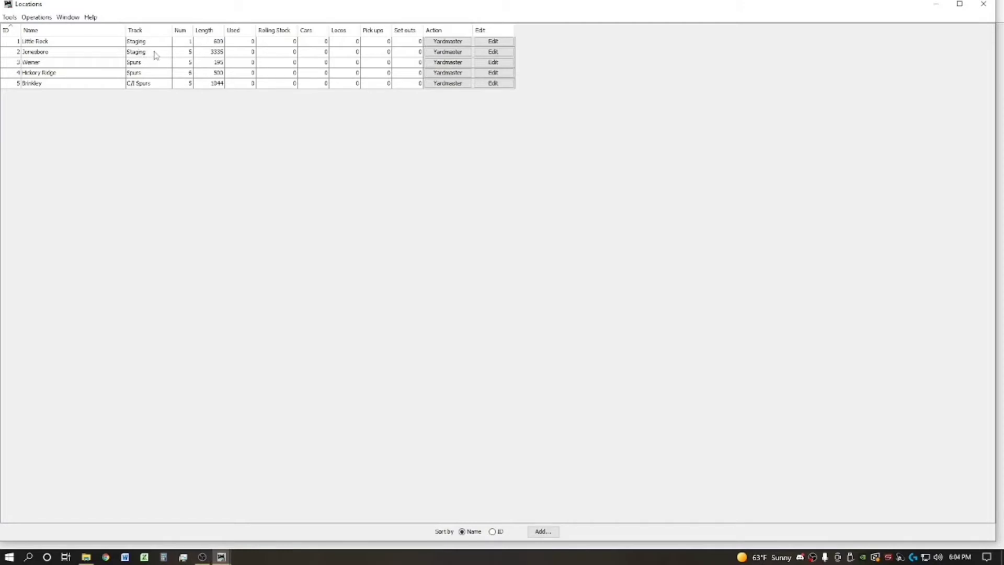
left_click(494, 63)
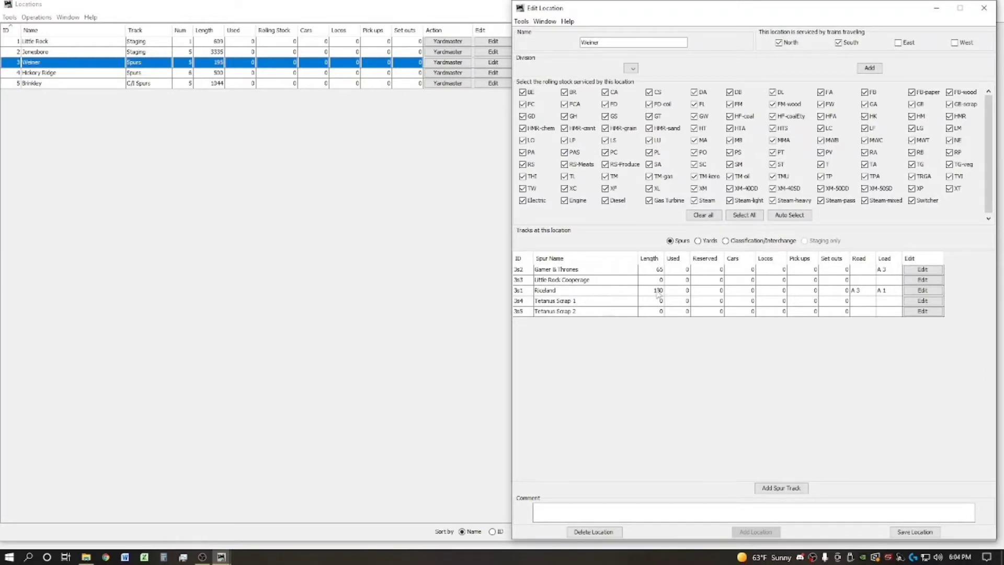
left_click(922, 291)
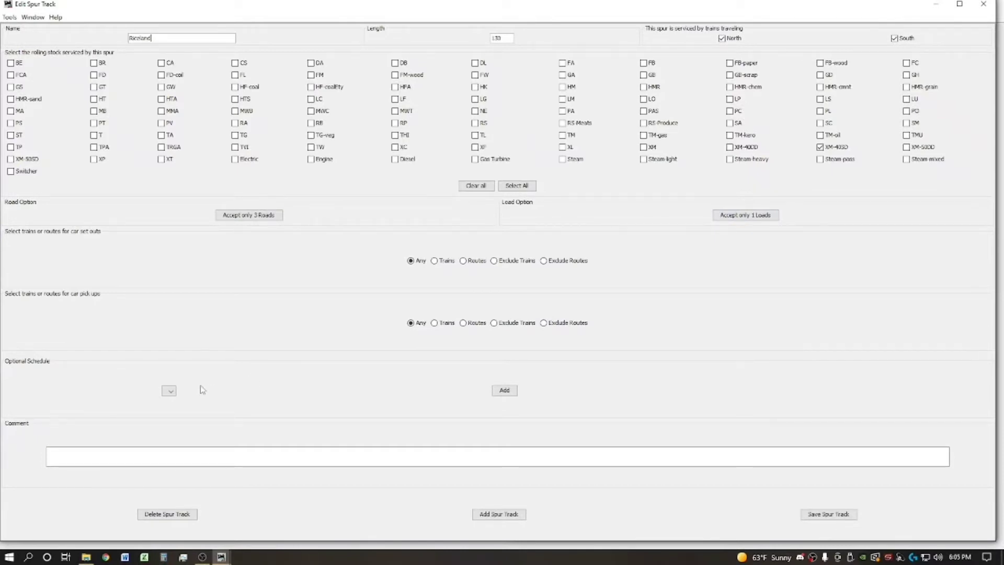
Add a schedule named Riceland with the comment "Schedule for Riceland" and give it an XM-40SD car type entry
left_click(170, 393)
left_click(170, 393)
left_click(504, 390)
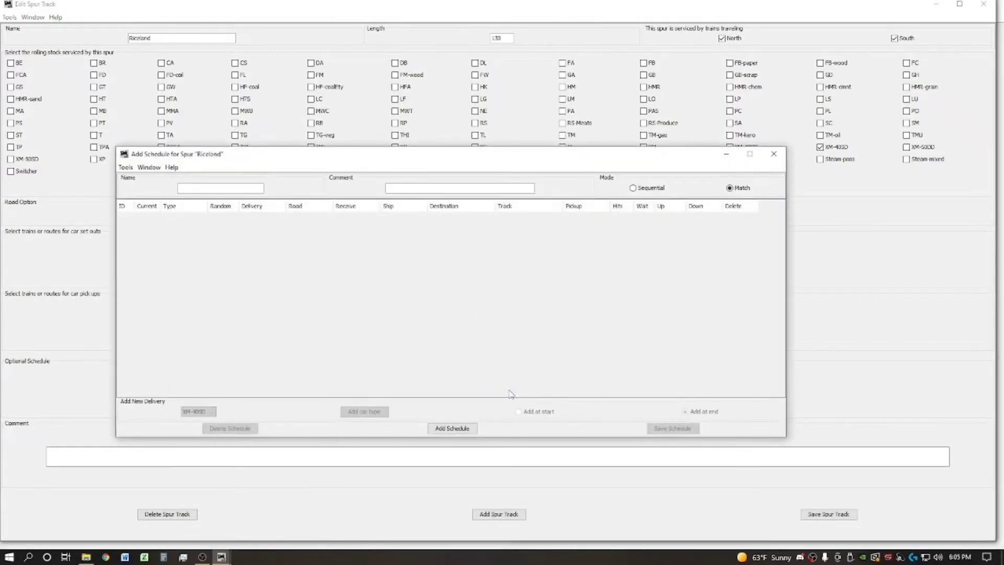
type("RicelandSchedule for Riceland")
left_click(465, 430)
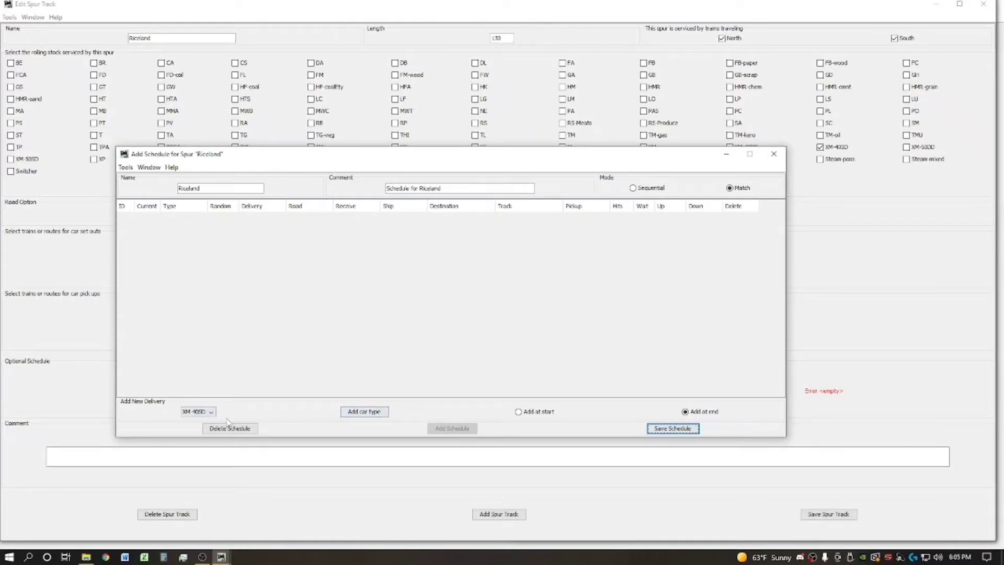
left_click(361, 414)
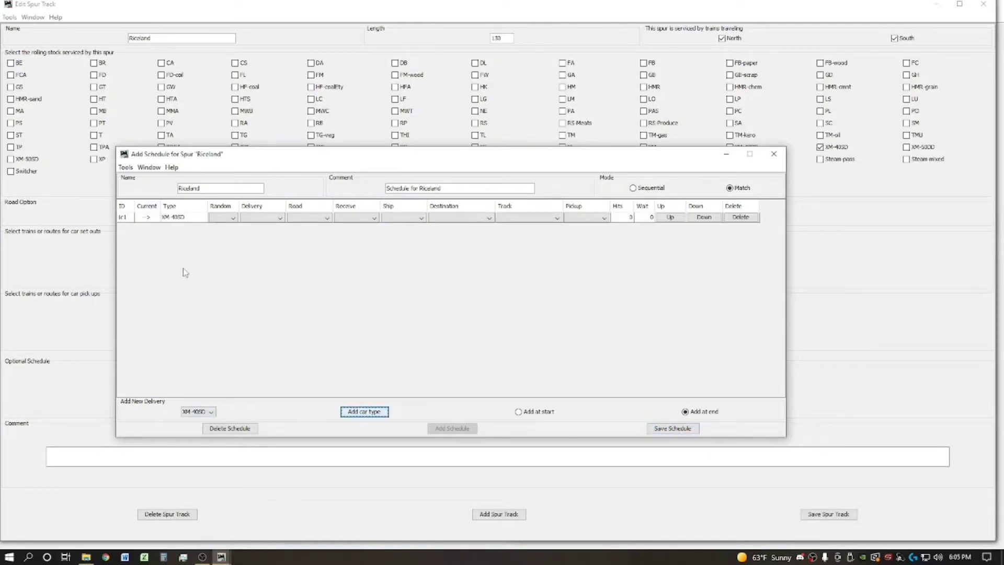
Examine the available random, delivery day and road choices for the schedule's XM-40SD entry
left_click(260, 219)
left_click(231, 217)
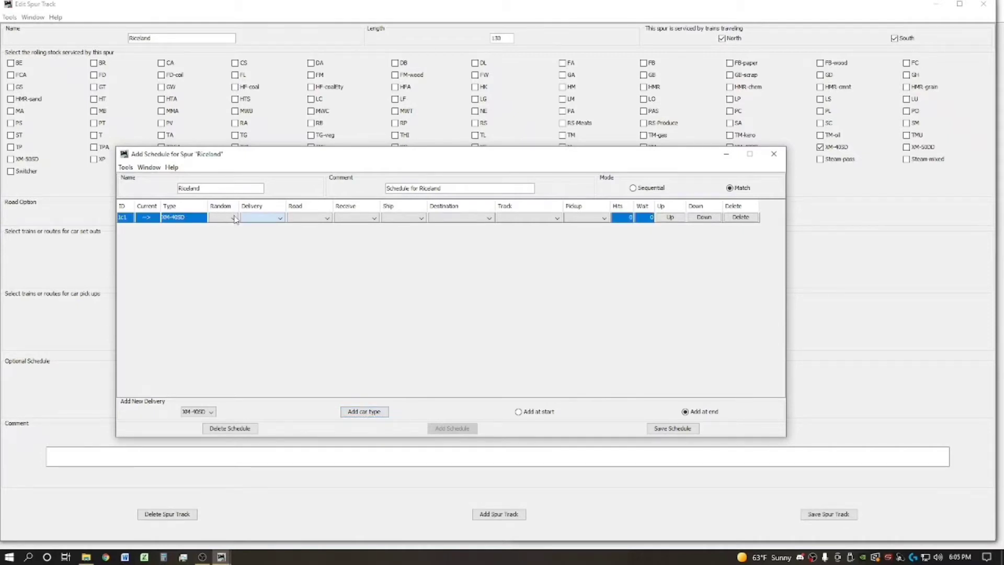
left_click(231, 218)
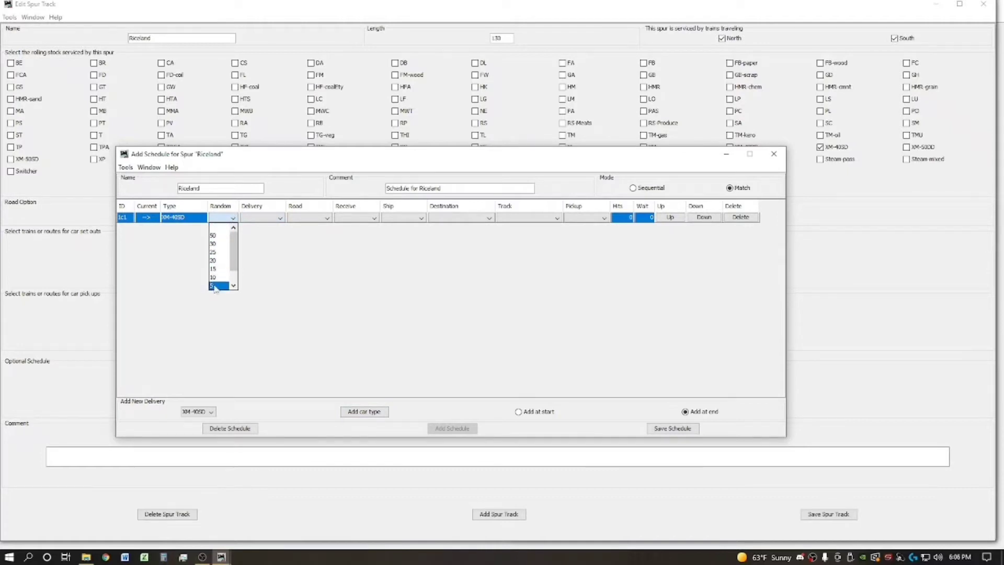
left_click(221, 228)
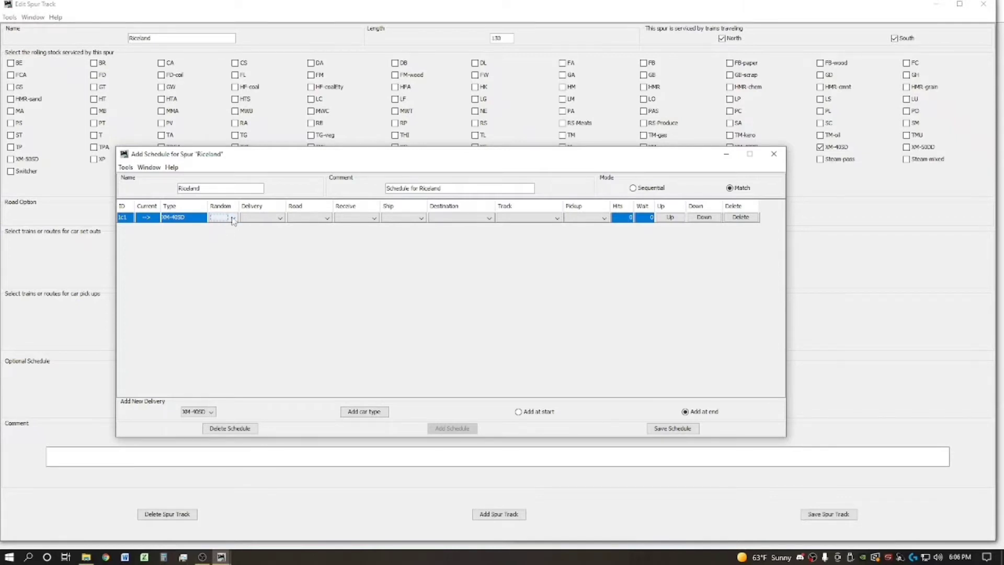
left_click(279, 218)
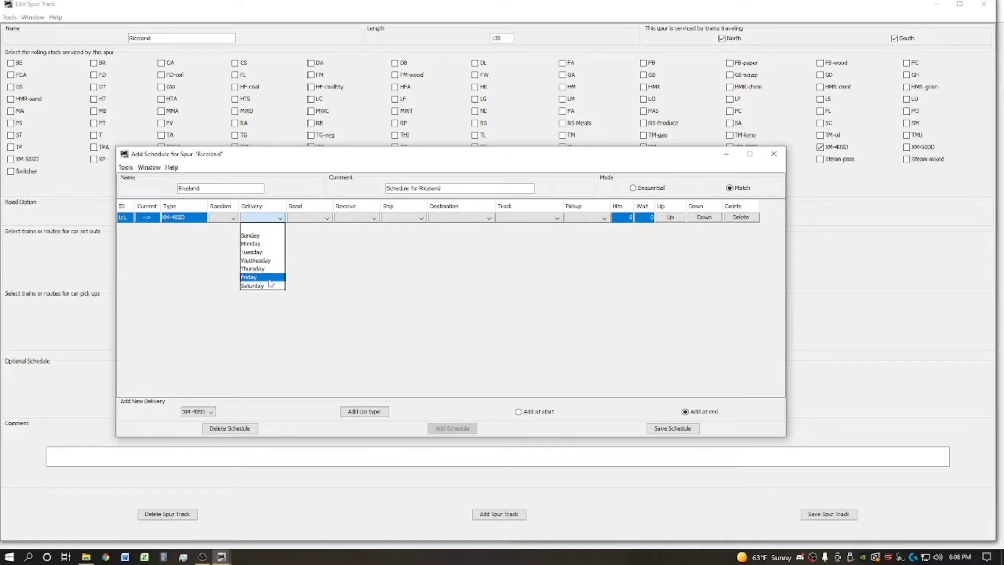
left_click(258, 229)
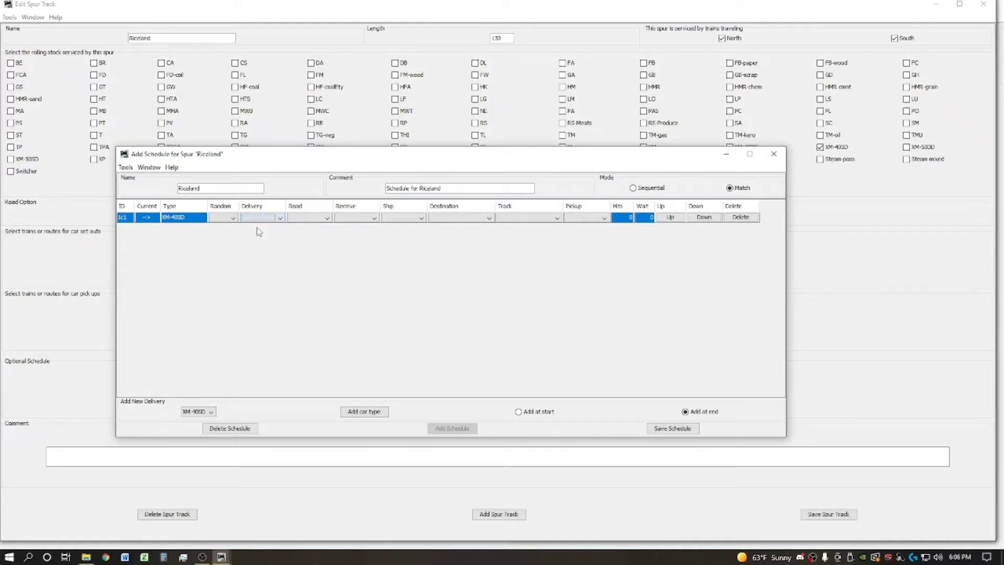
left_click(307, 218)
left_click(320, 226)
left_click(325, 219)
left_click(326, 220)
left_click(325, 220)
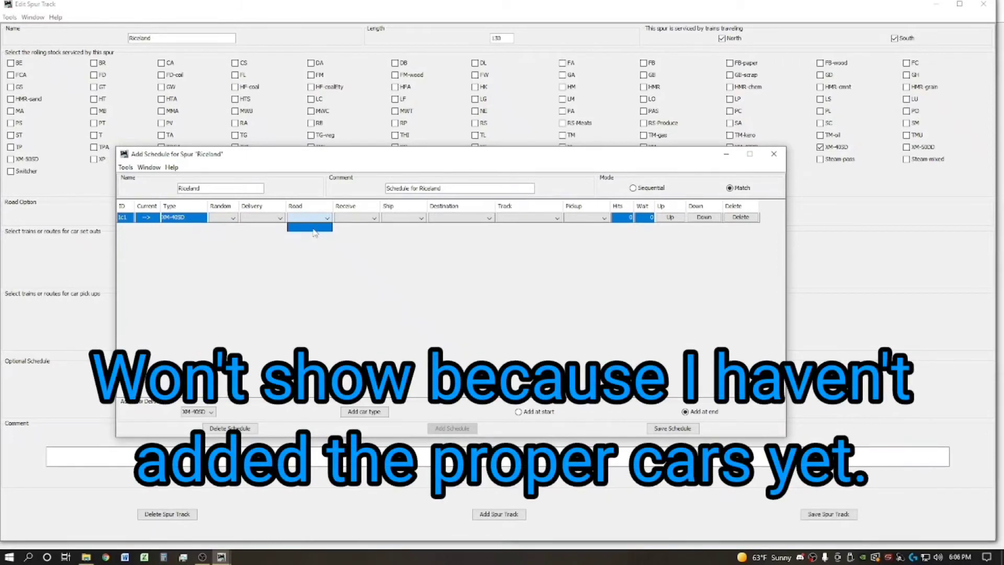
left_click(340, 261)
Set the XM-40SD entry to receive E loads and ship grain
left_click(373, 218)
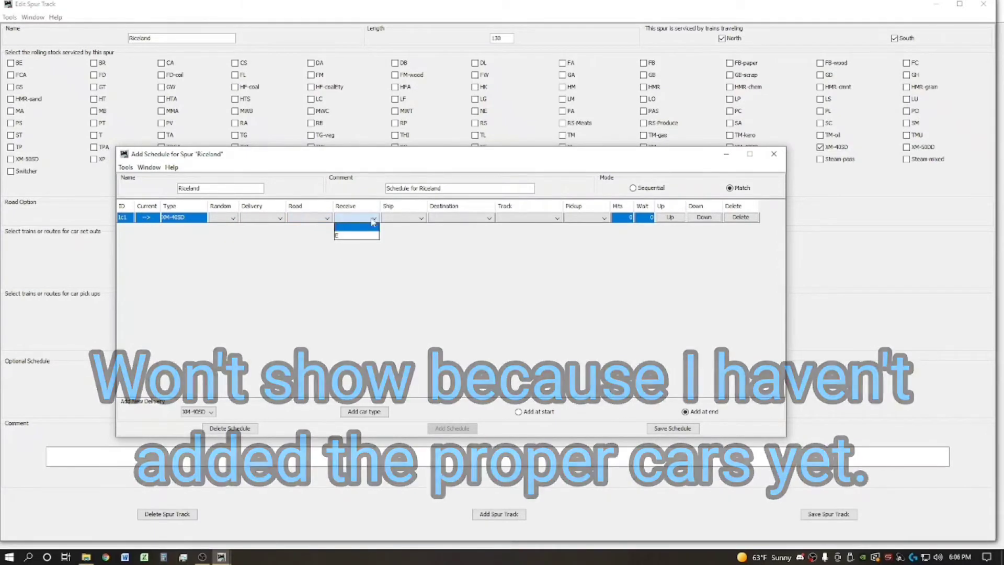
left_click(357, 236)
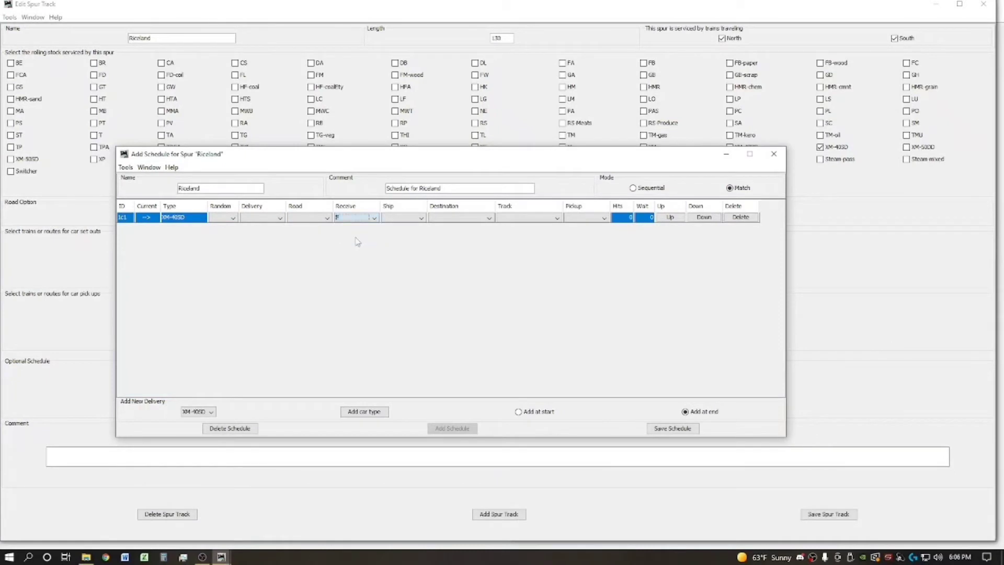
left_click(420, 218)
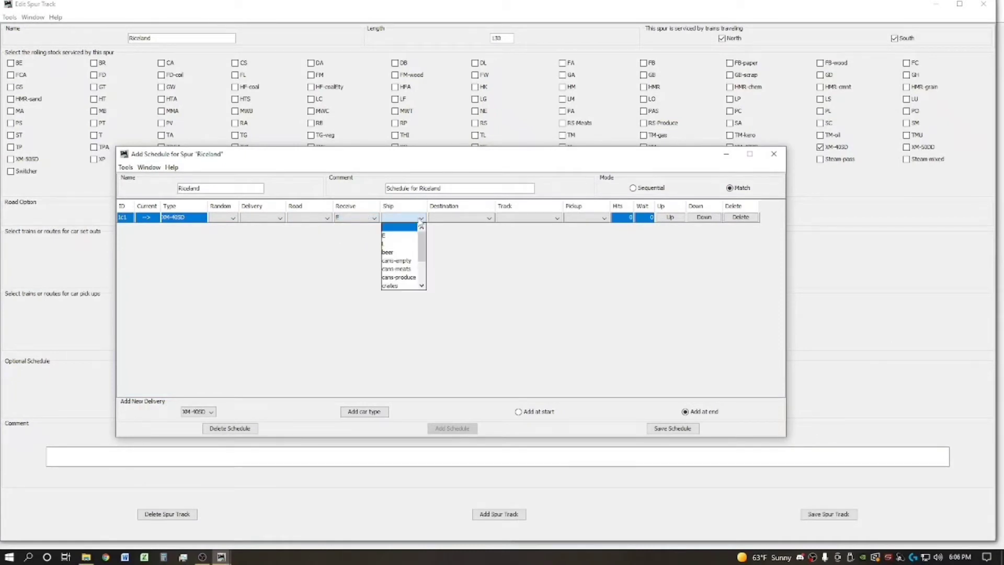
left_click(420, 219)
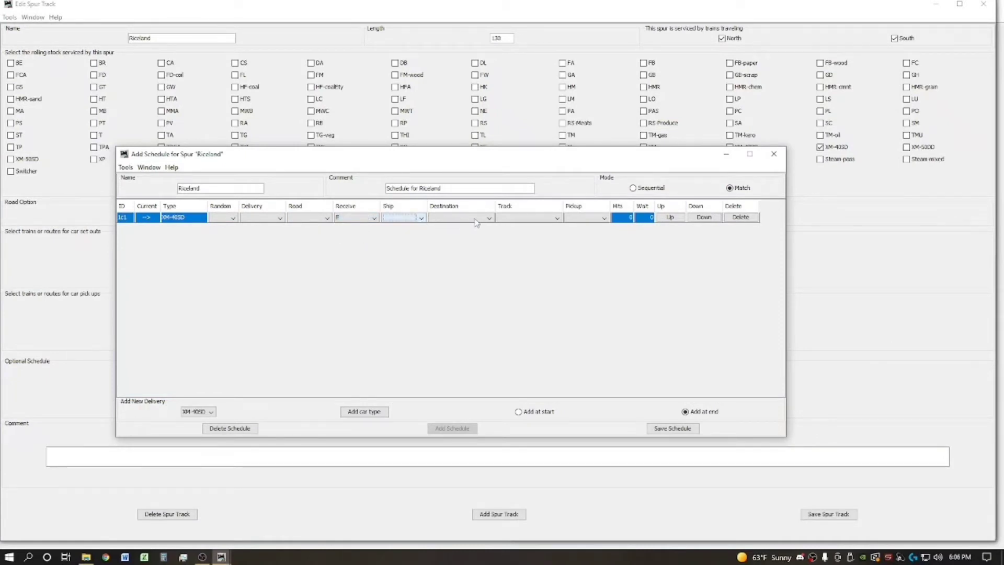
left_click(414, 217)
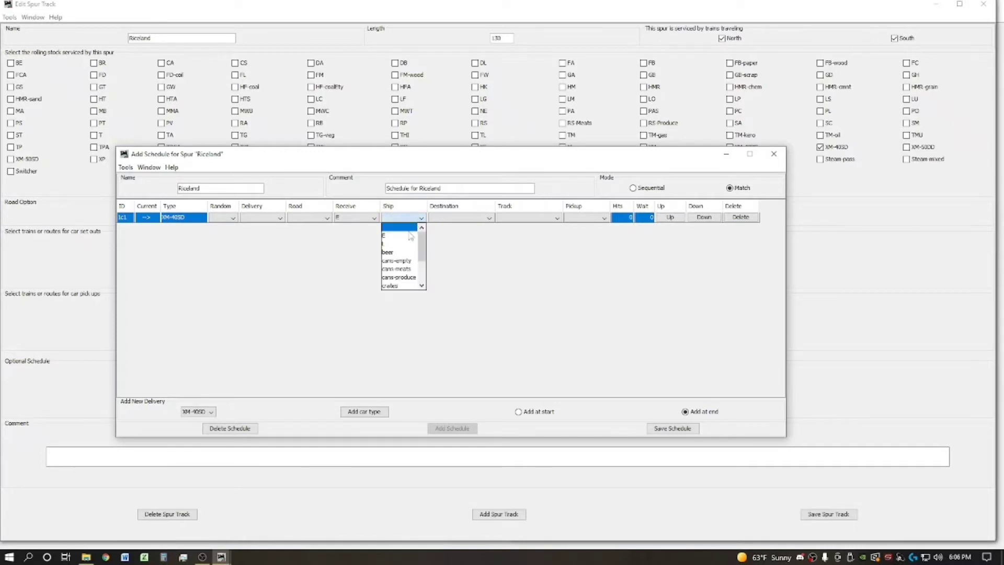
scroll(406, 256, "down", 1)
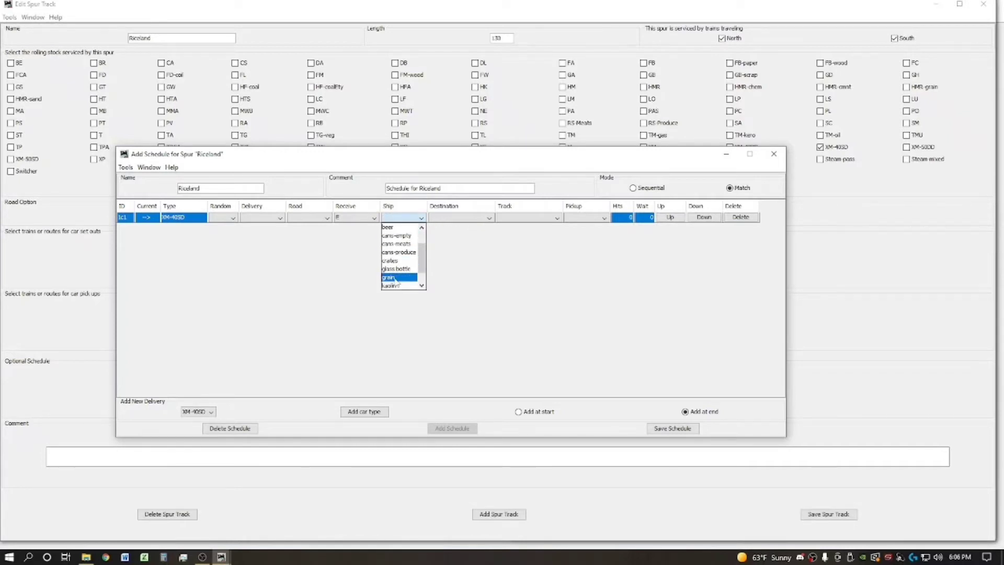
left_click(395, 277)
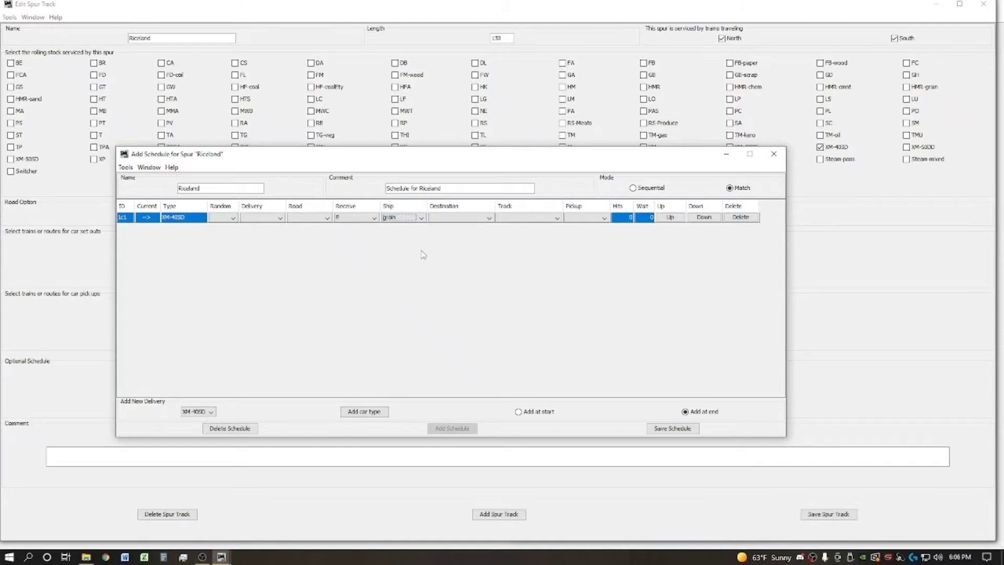
Try Hickory Ridge as the entry's destination with the Fine Steins Brewery 1 track, and clear the track
left_click(482, 217)
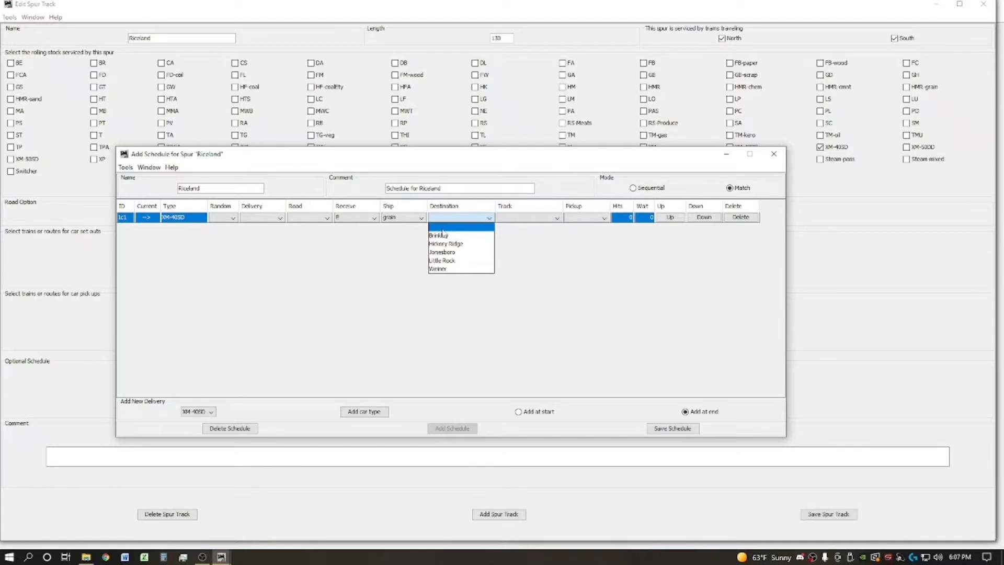
left_click(446, 244)
left_click(522, 217)
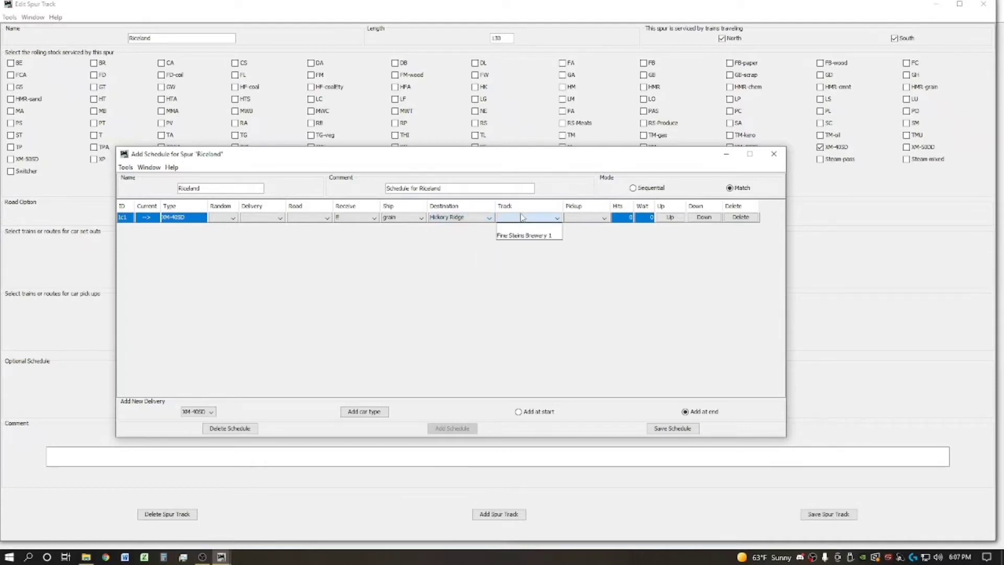
left_click(517, 233)
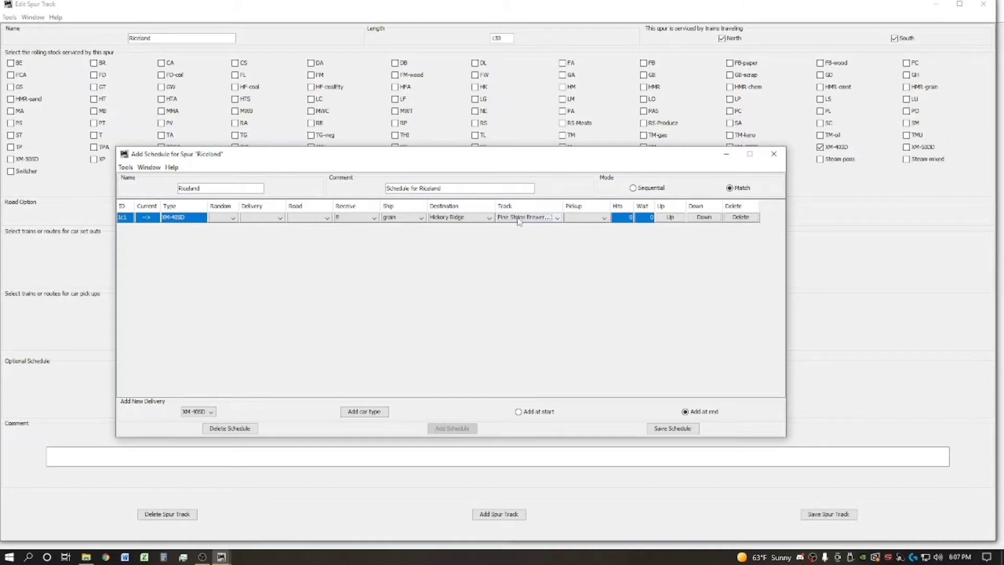
left_click(519, 219)
left_click(510, 228)
Try Brinkley as the entry's destination with its Interchange track, and clear the track
left_click(487, 218)
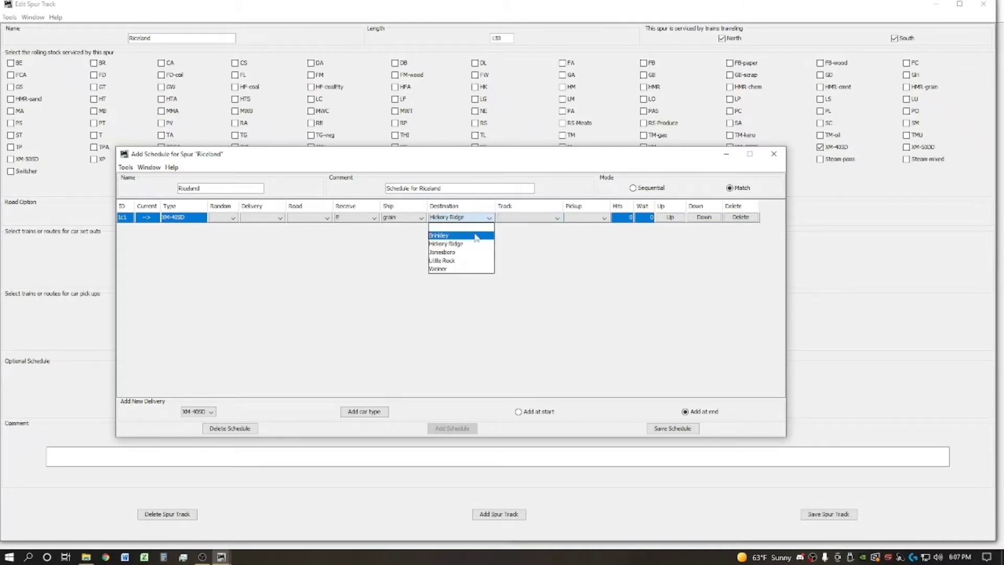
left_click(476, 236)
left_click(515, 220)
left_click(515, 237)
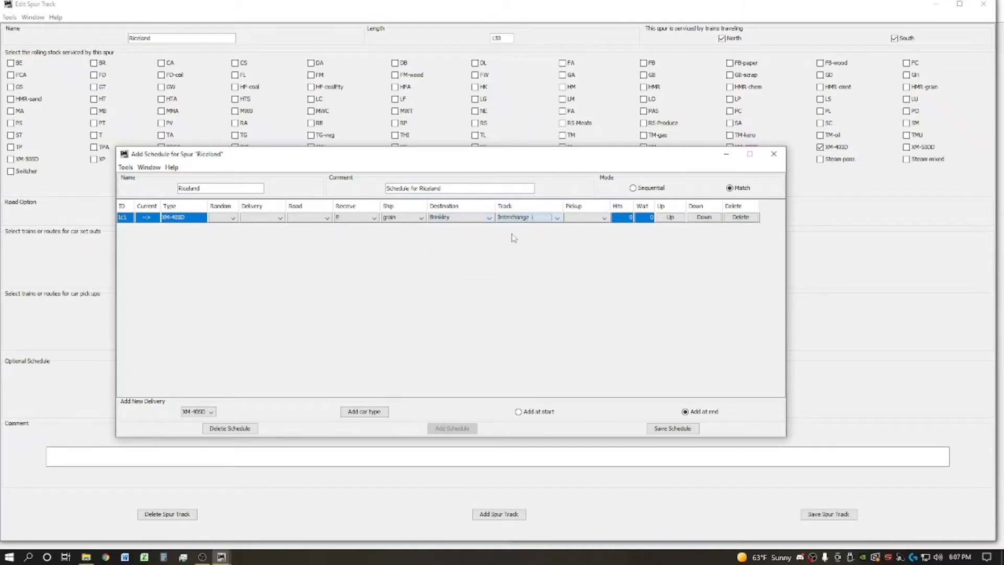
left_click(515, 220)
Try Weiner as the entry's destination, check its tracks, and reset the destination to blank
left_click(482, 218)
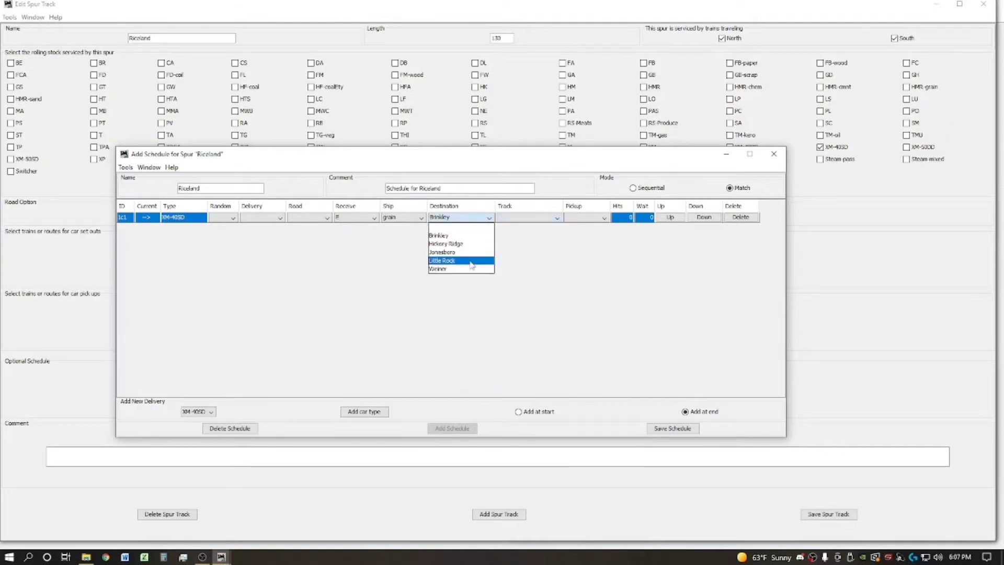
left_click(453, 269)
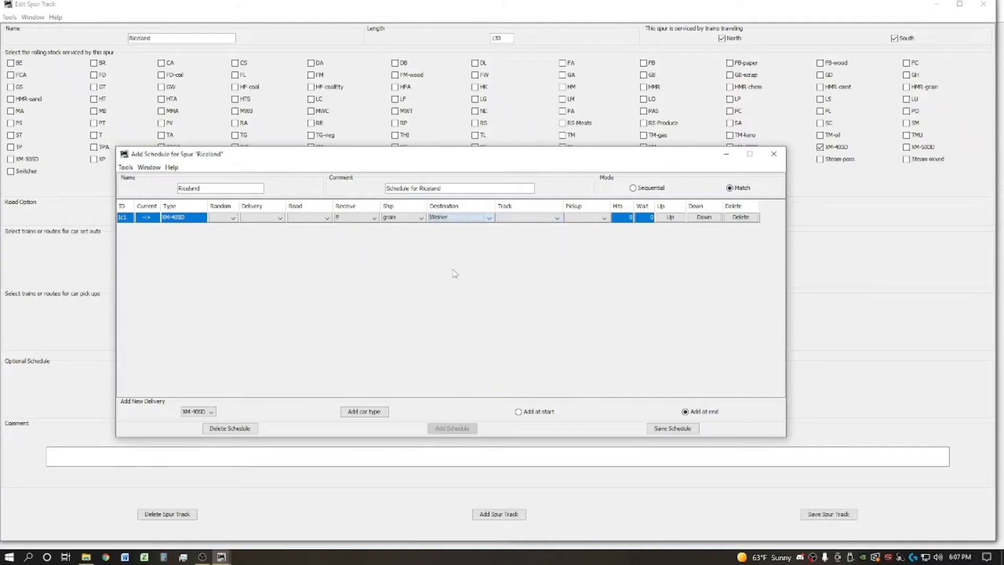
left_click(516, 217)
left_click(515, 220)
left_click(488, 218)
left_click(481, 229)
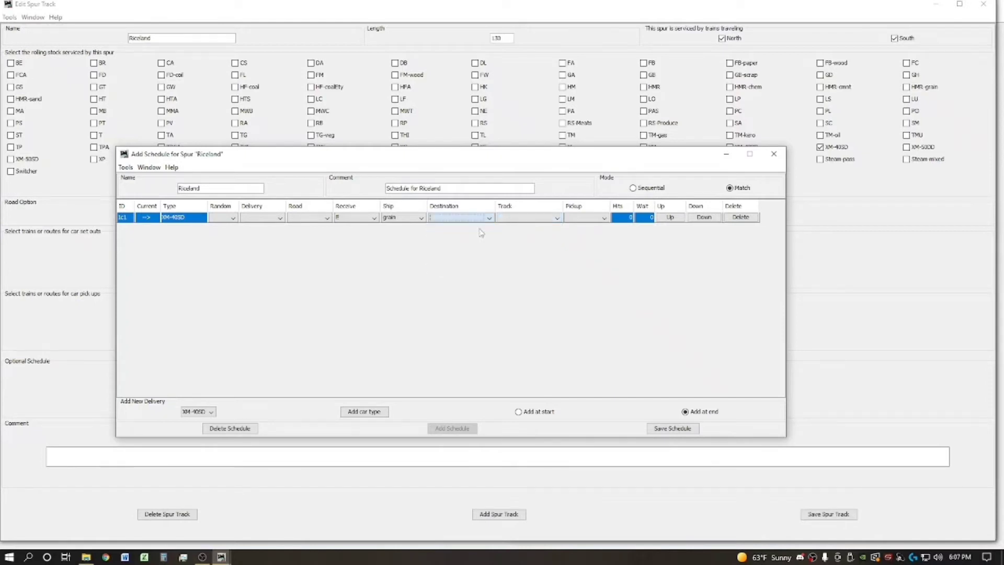
Review the entry's pickup day choices and the available car types, and save the Riceland schedule
left_click(591, 218)
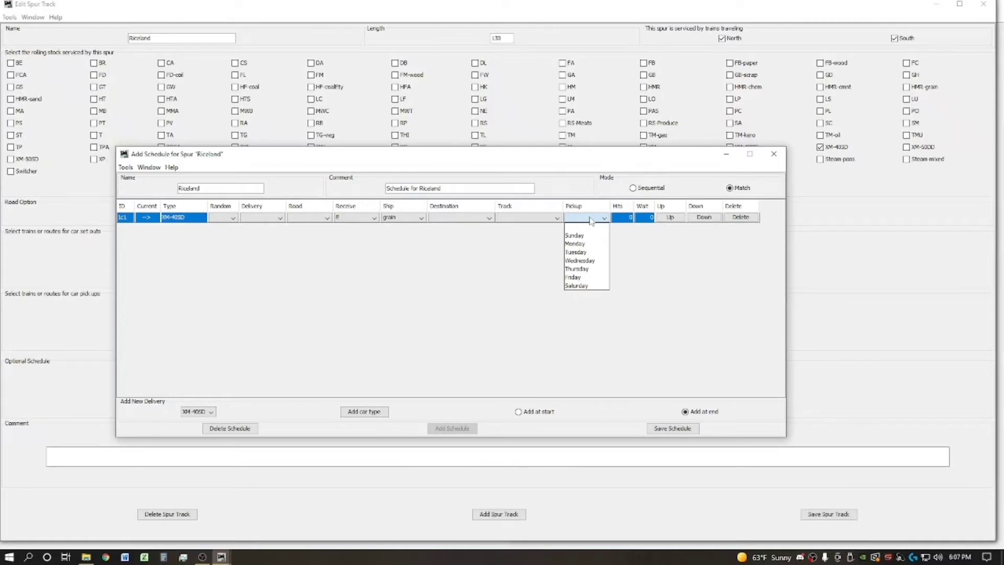
left_click(591, 220)
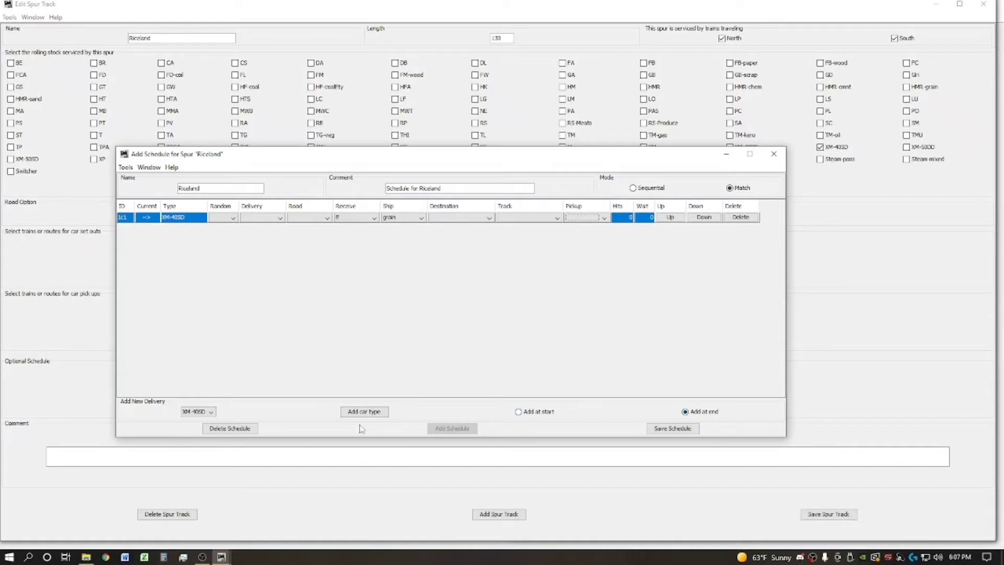
left_click(194, 411)
left_click(195, 418)
left_click(682, 431)
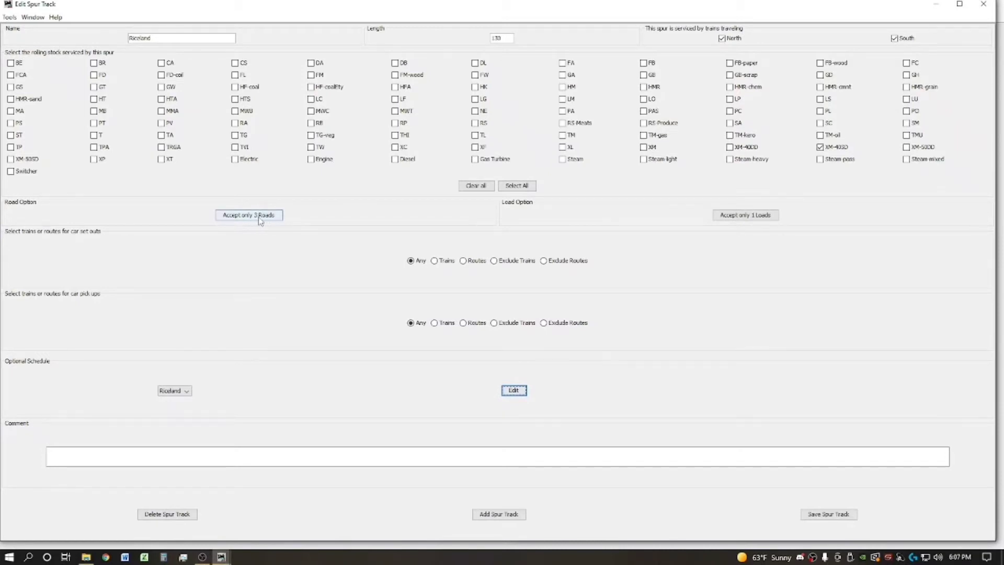
Recheck the road choices in the Riceland schedule, and save both the schedule and the spur track
left_click(514, 396)
left_click(306, 218)
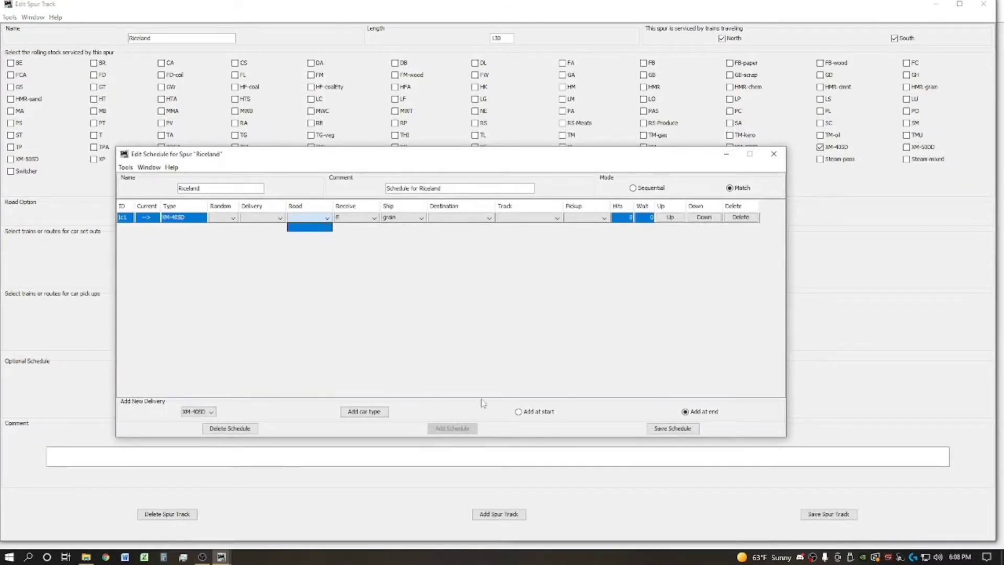
left_click(680, 433)
left_click(680, 433)
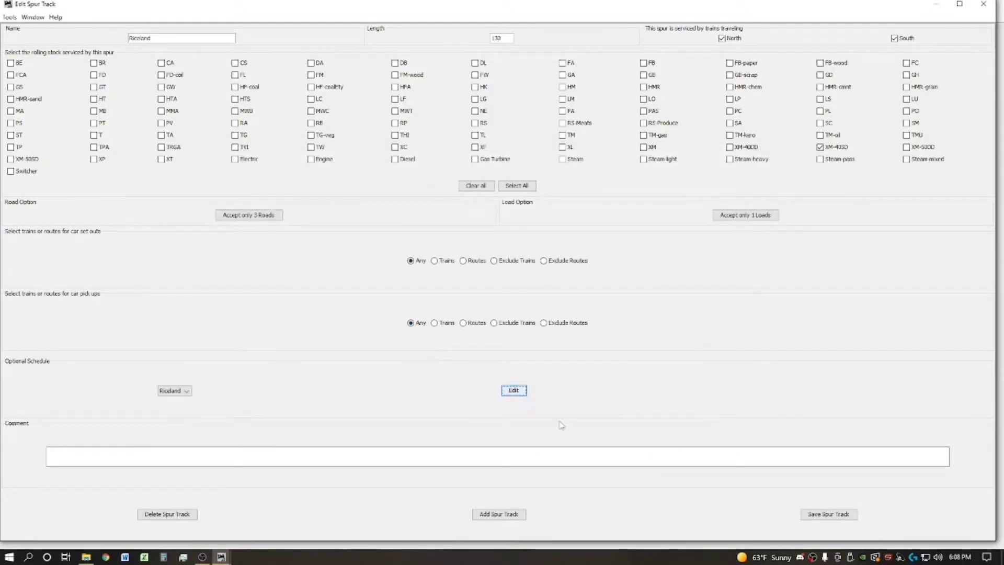
left_click(845, 515)
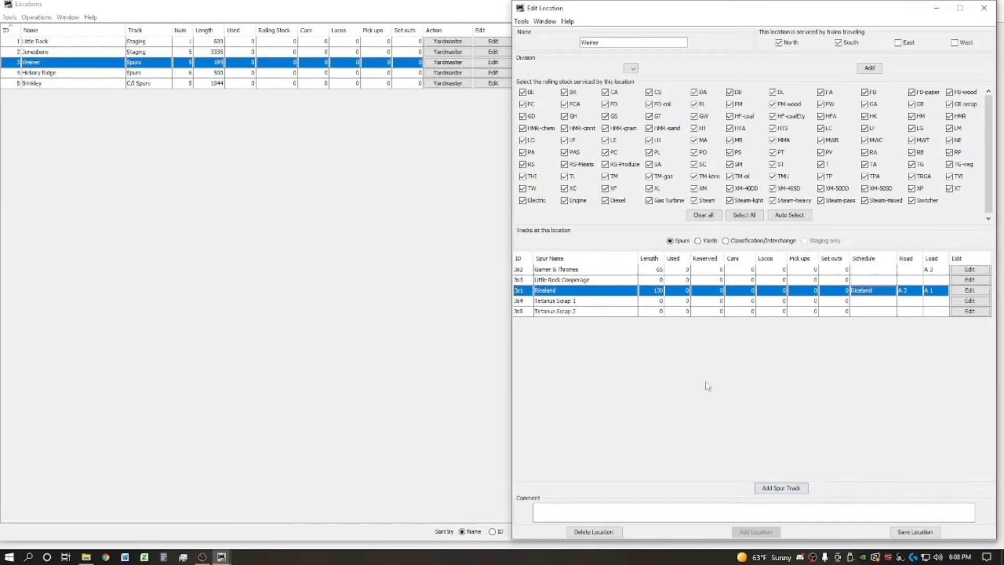
Create a Match-mode schedule named "Gamer & Thrones" for the Gamer & Thrones spur, with the comment "Schedule for Gamer & Thrones"
left_click(964, 270)
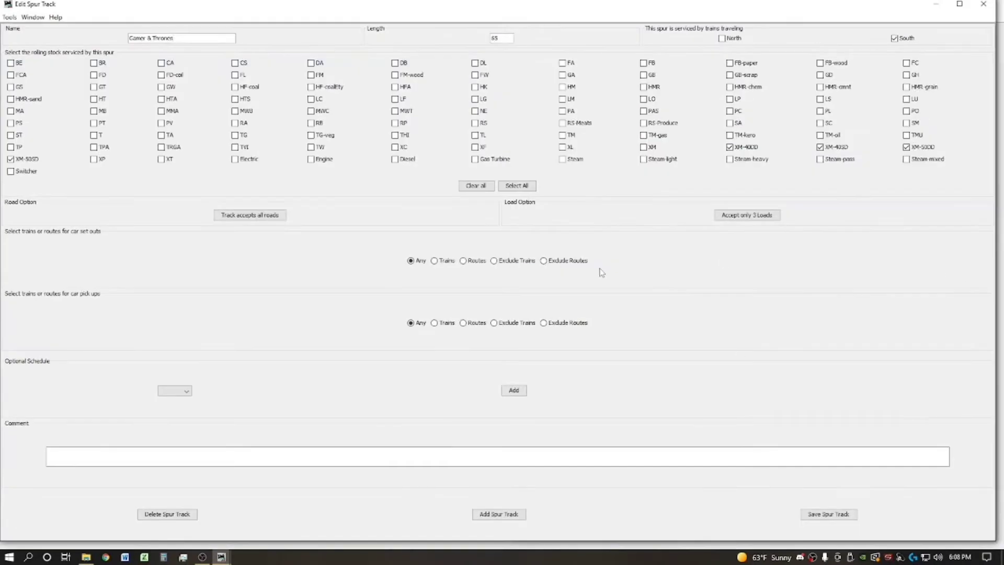
left_click(514, 390)
left_click(510, 392)
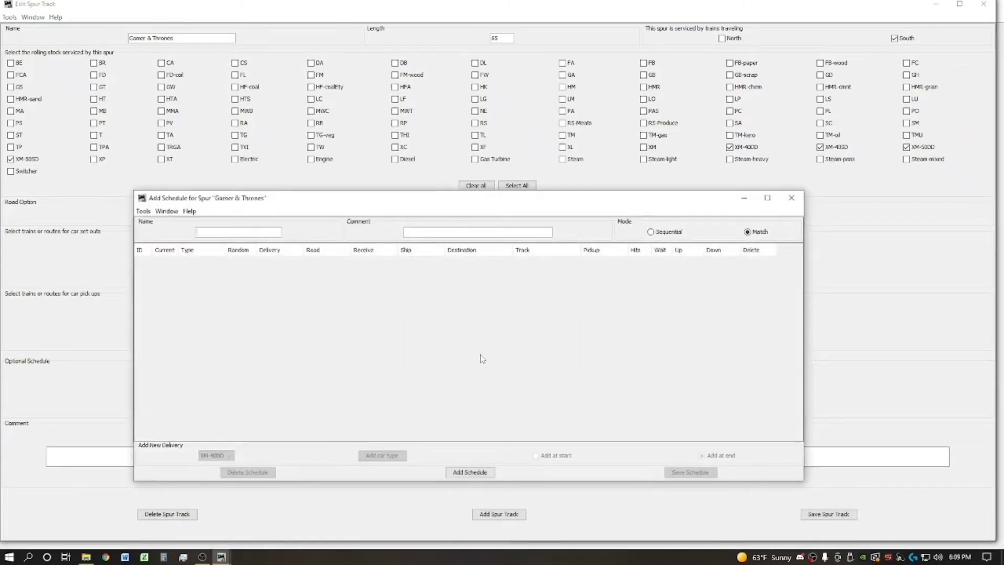
type("Game")
type("Schedule for Ga")
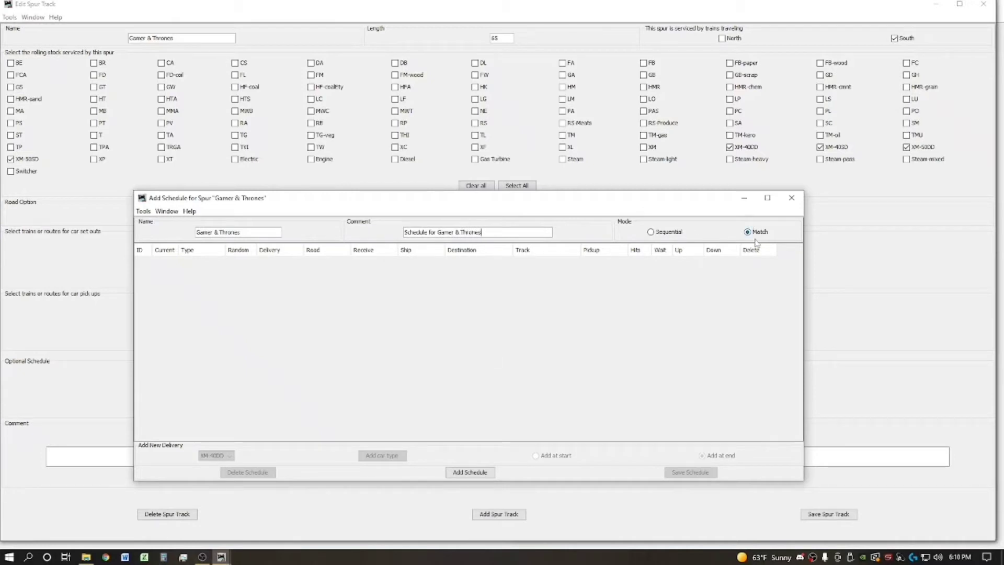
left_click(469, 472)
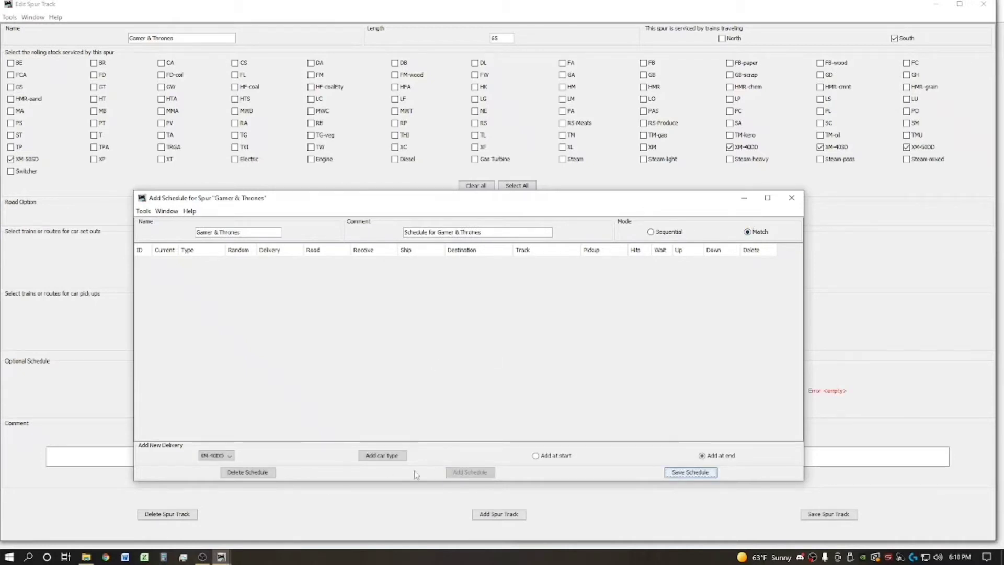
Add an XM-40SD delivery to the schedule that accepts any road, receives kaolin and ships E
left_click(230, 456)
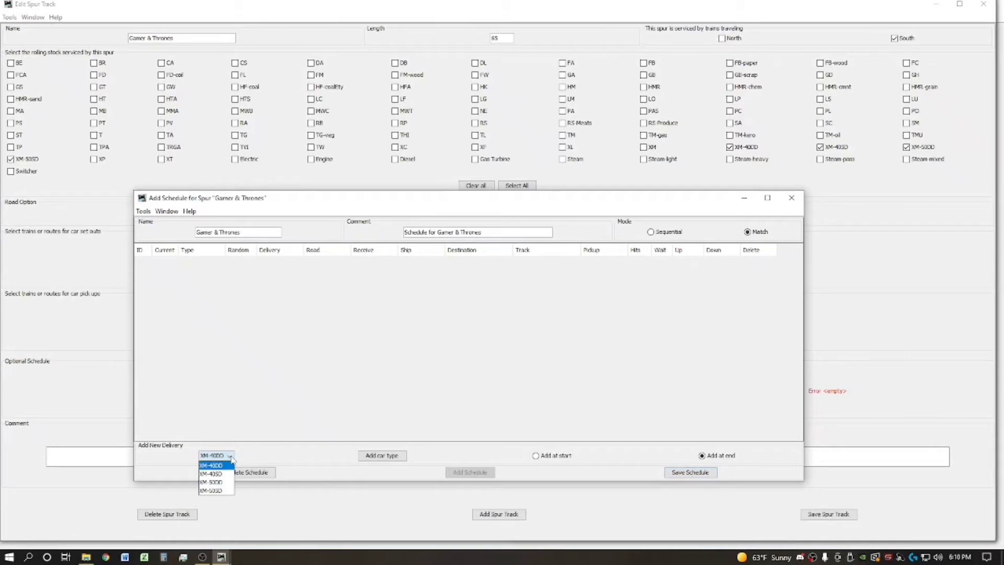
left_click(223, 474)
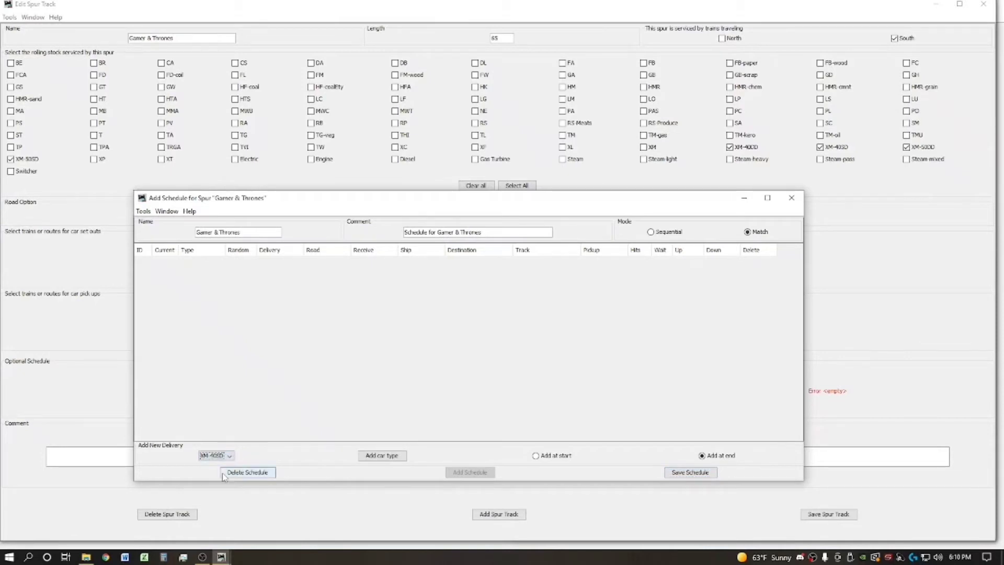
left_click(382, 456)
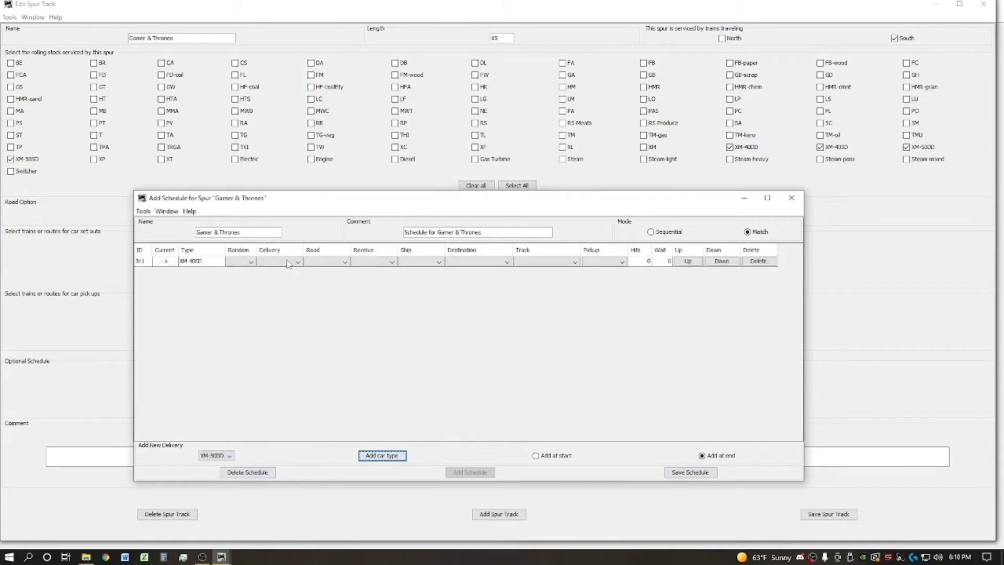
left_click(335, 264)
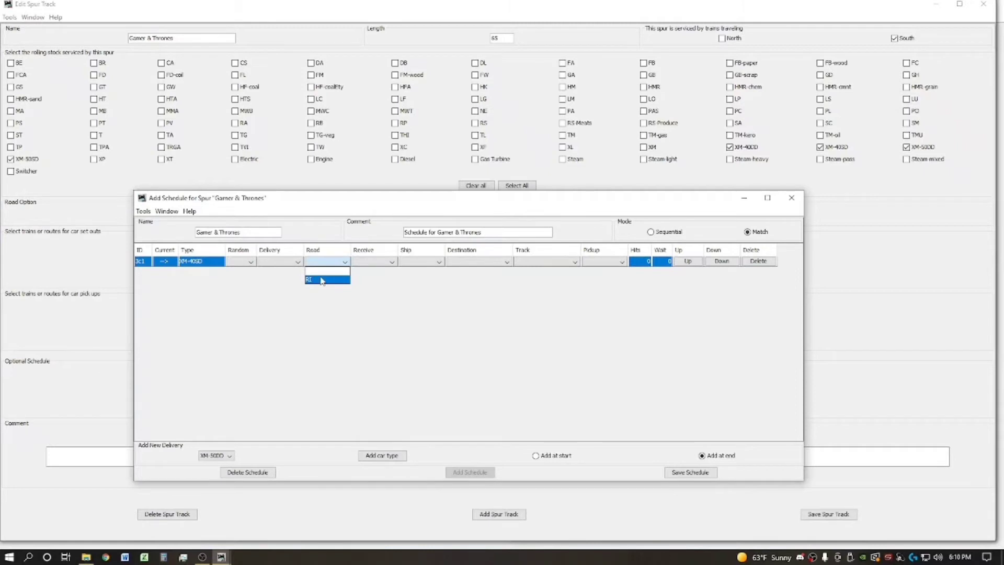
left_click(323, 272)
left_click(380, 263)
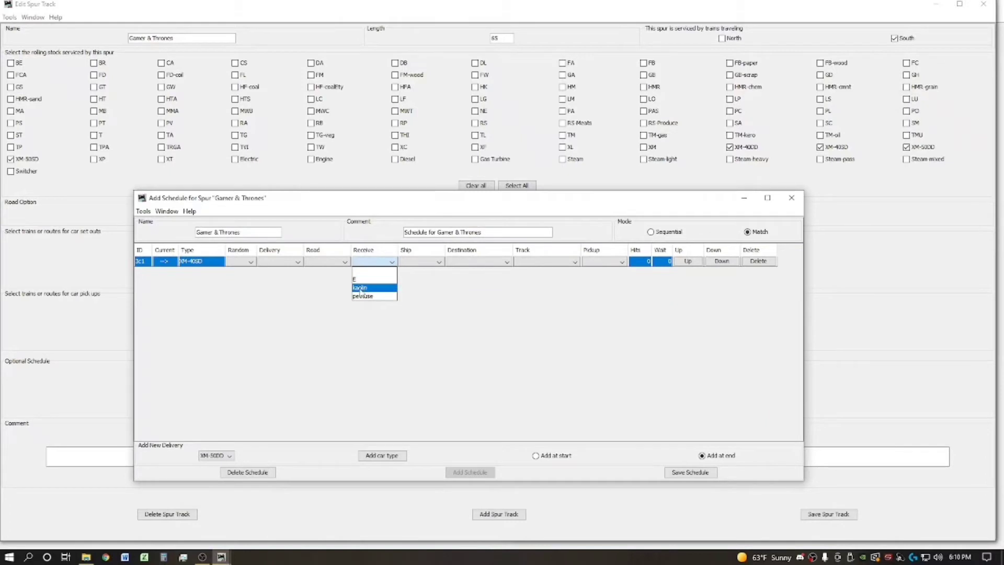
left_click(360, 289)
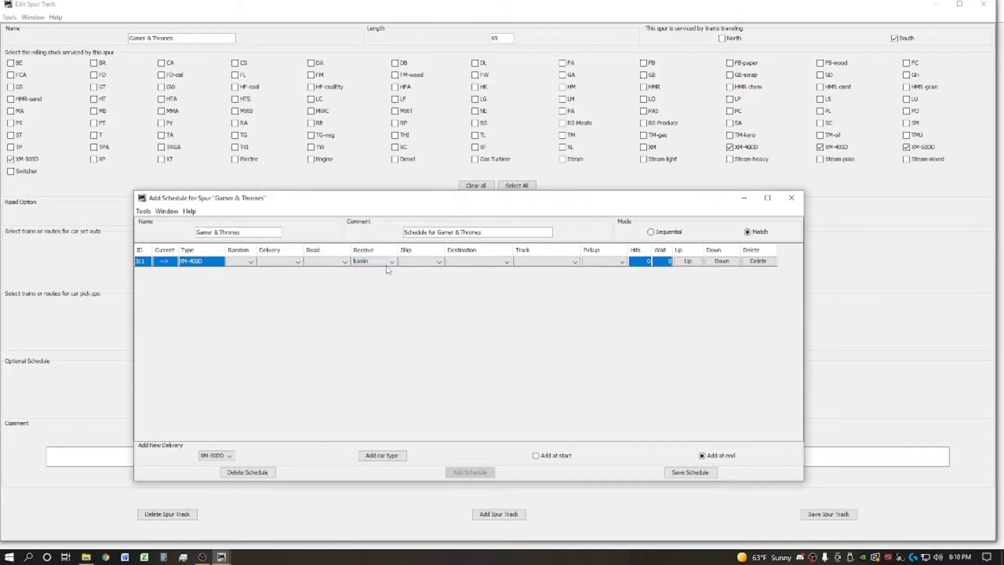
left_click(414, 261)
left_click(411, 277)
Add a second XM-40SD delivery to the schedule that receives petnuse and ships E
left_click(230, 455)
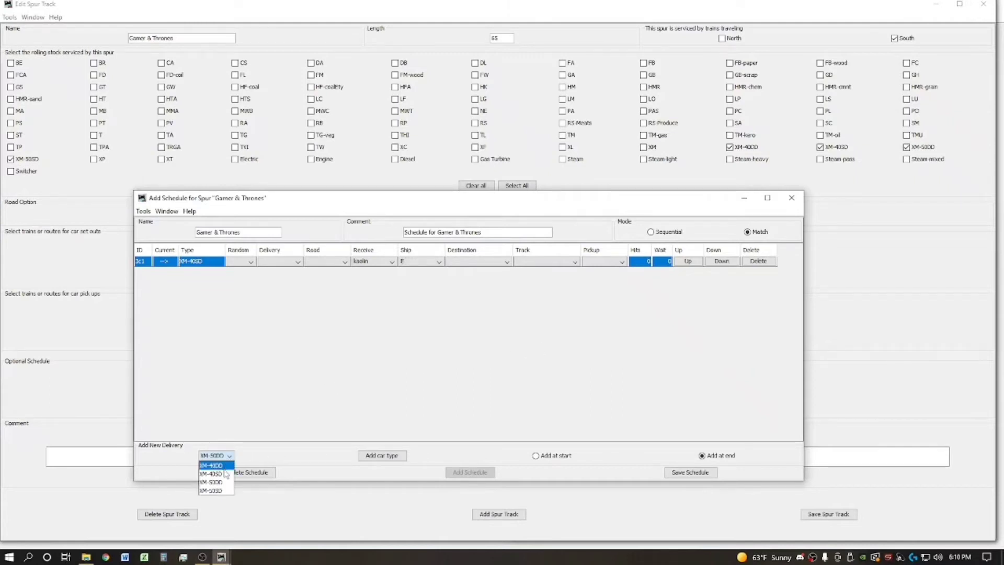
left_click(224, 474)
left_click(373, 456)
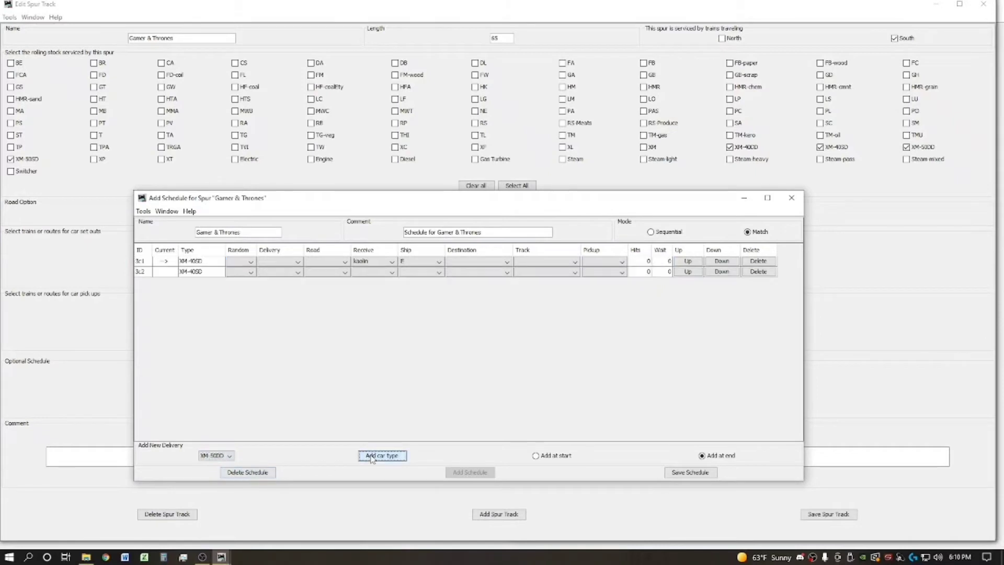
left_click(392, 272)
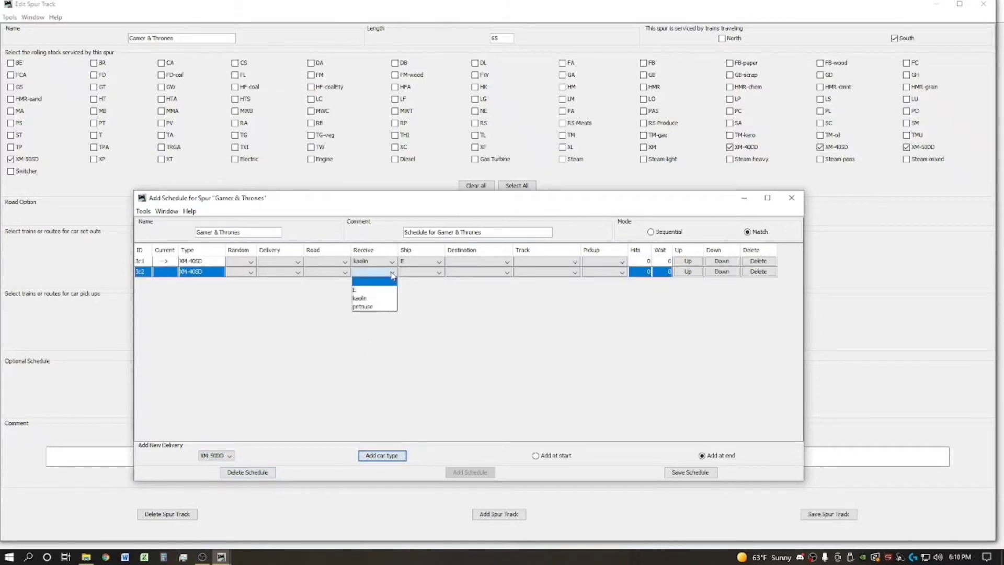
left_click(390, 306)
left_click(414, 274)
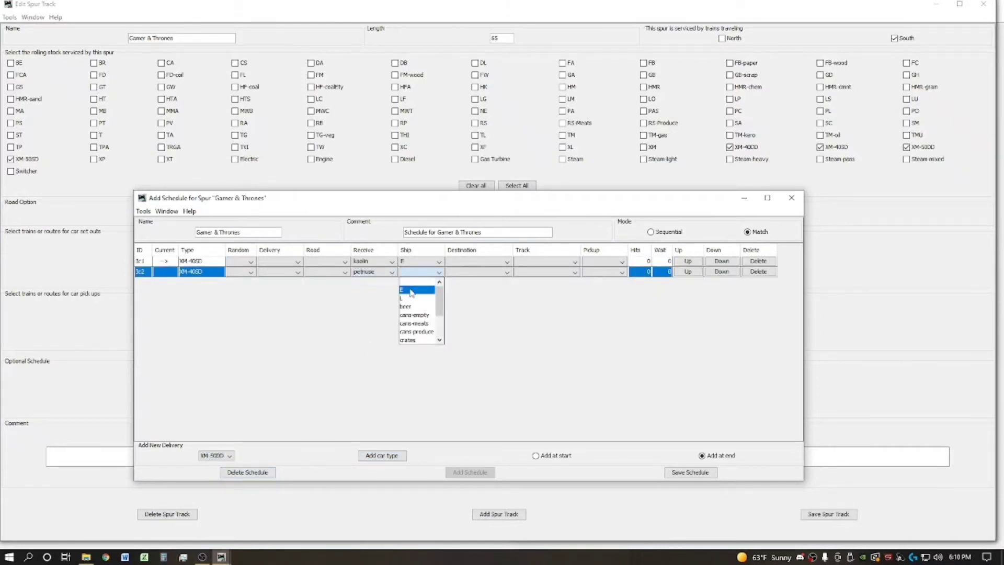
left_click(409, 290)
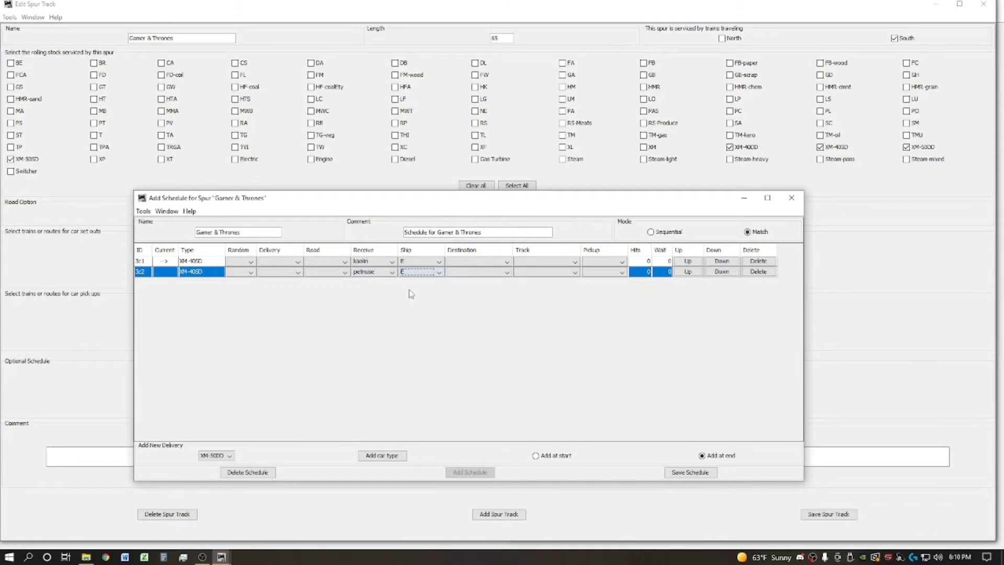
Add an XM-40DD delivery to the schedule with a blank road, receiving E and shipping furniture
left_click(221, 458)
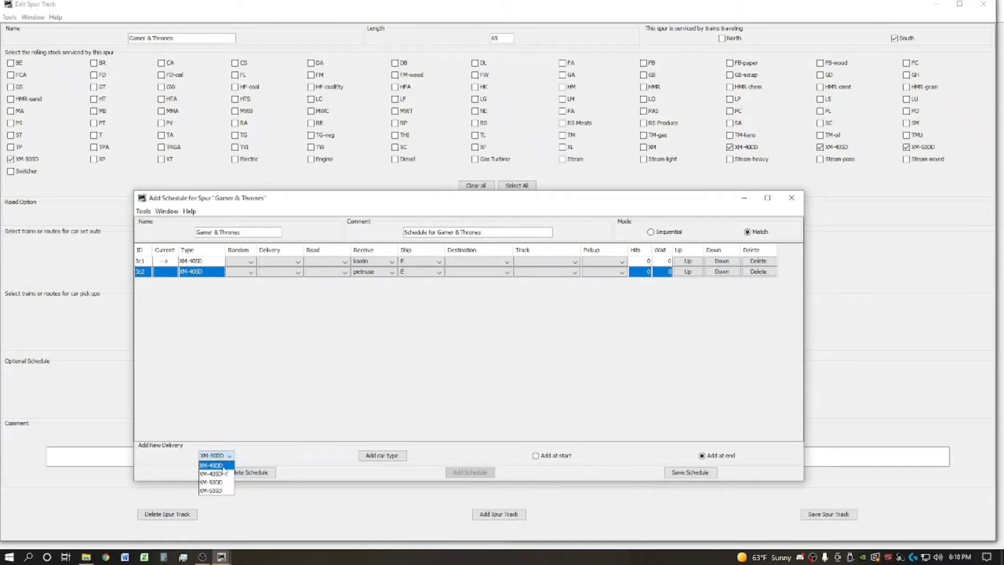
left_click(223, 467)
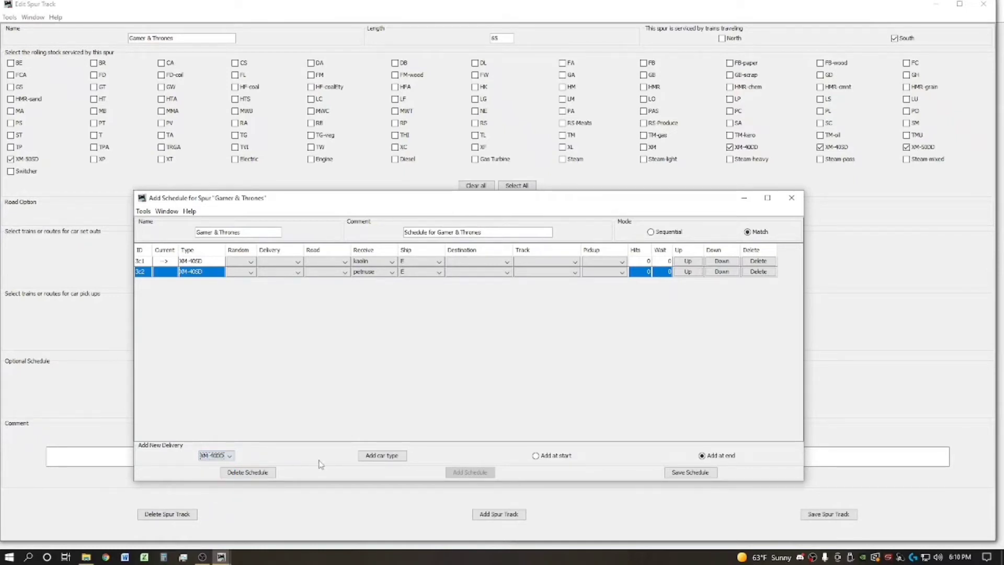
left_click(390, 457)
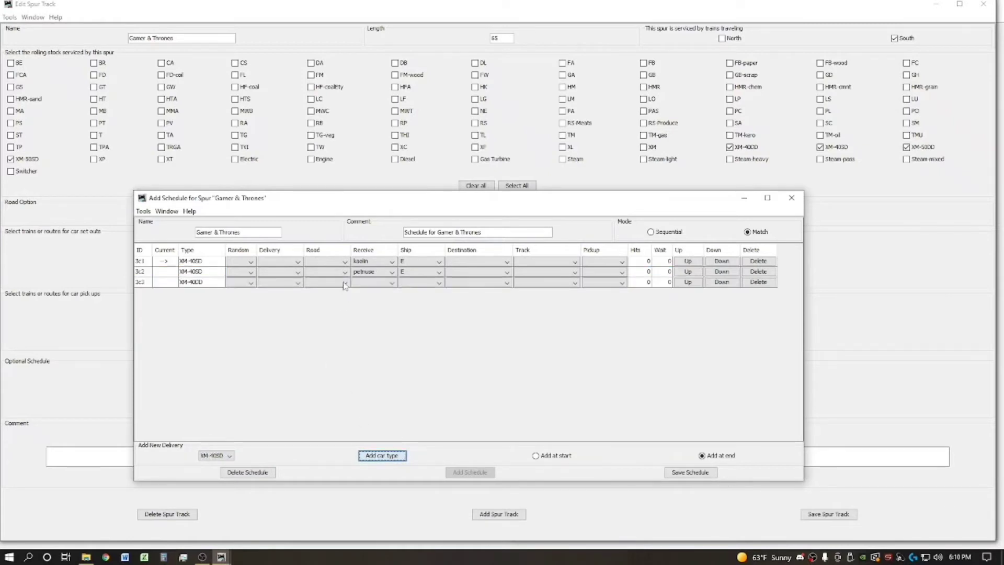
left_click(345, 284)
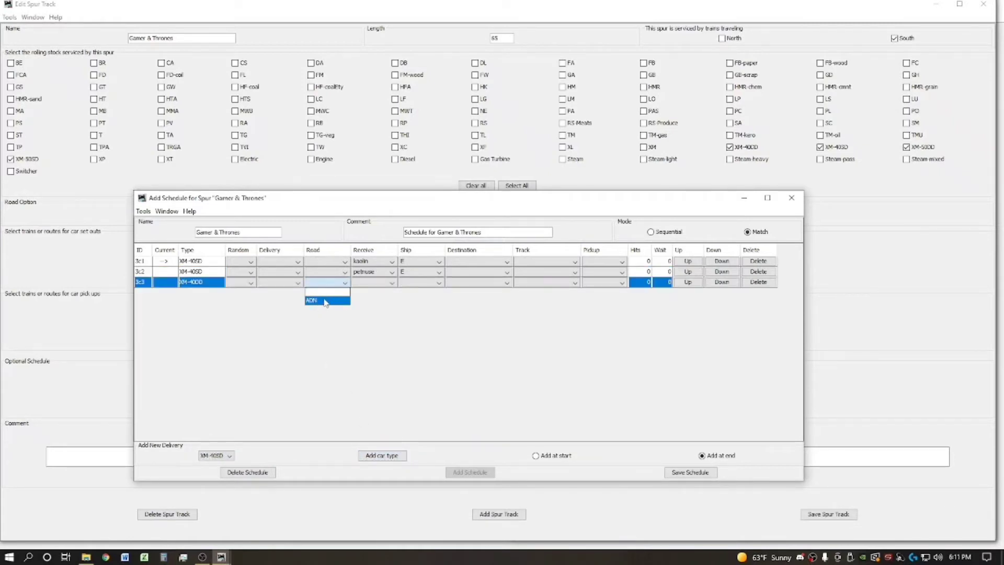
left_click(375, 283)
left_click(376, 283)
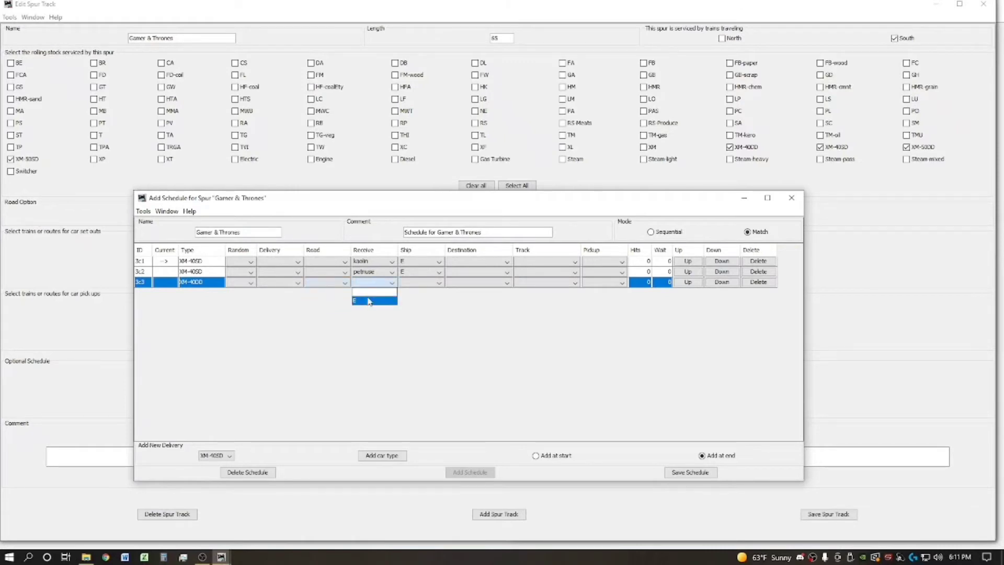
left_click(368, 301)
left_click(406, 283)
left_click(413, 316)
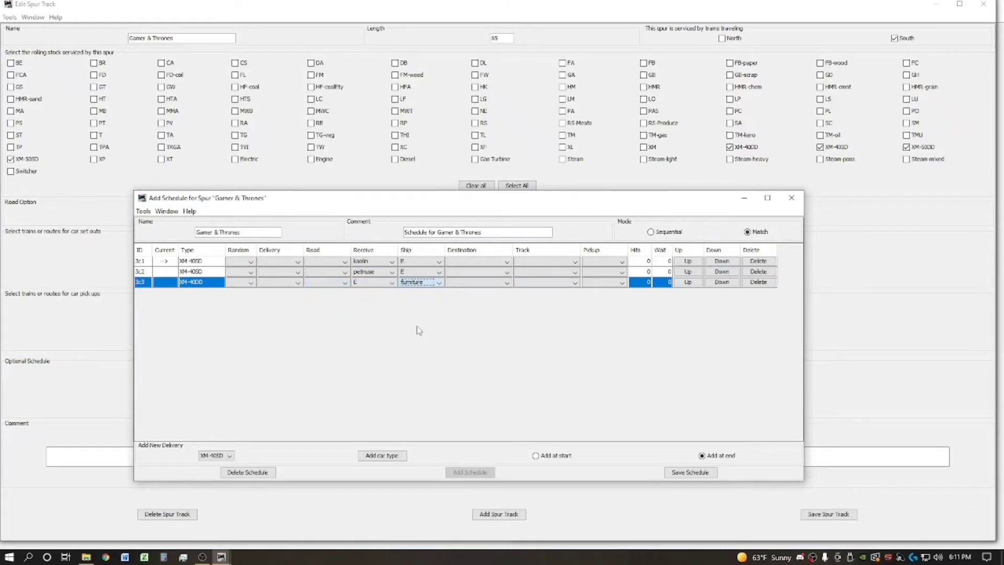
Review the road choices available for the XM-40DD delivery
left_click(329, 283)
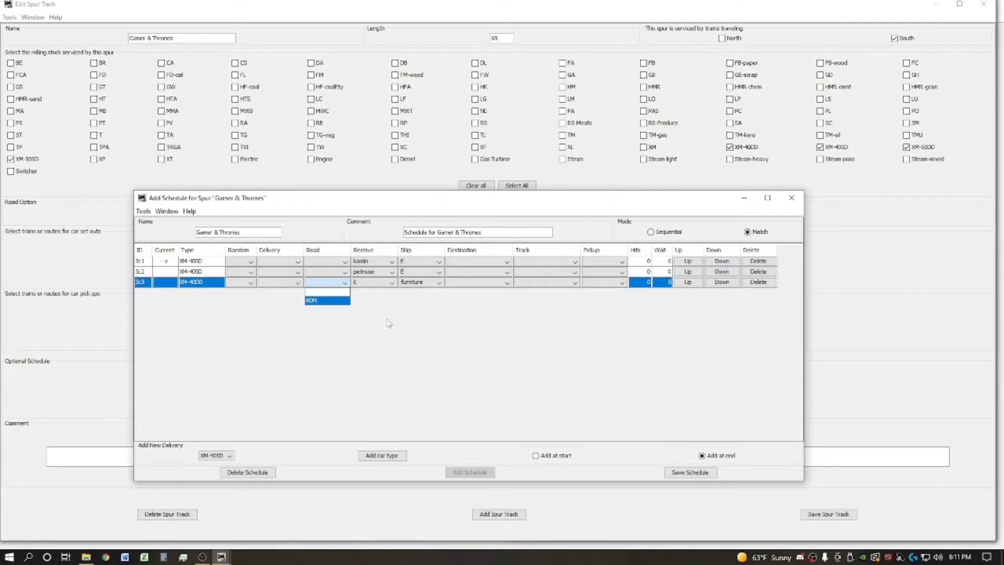
left_click(416, 341)
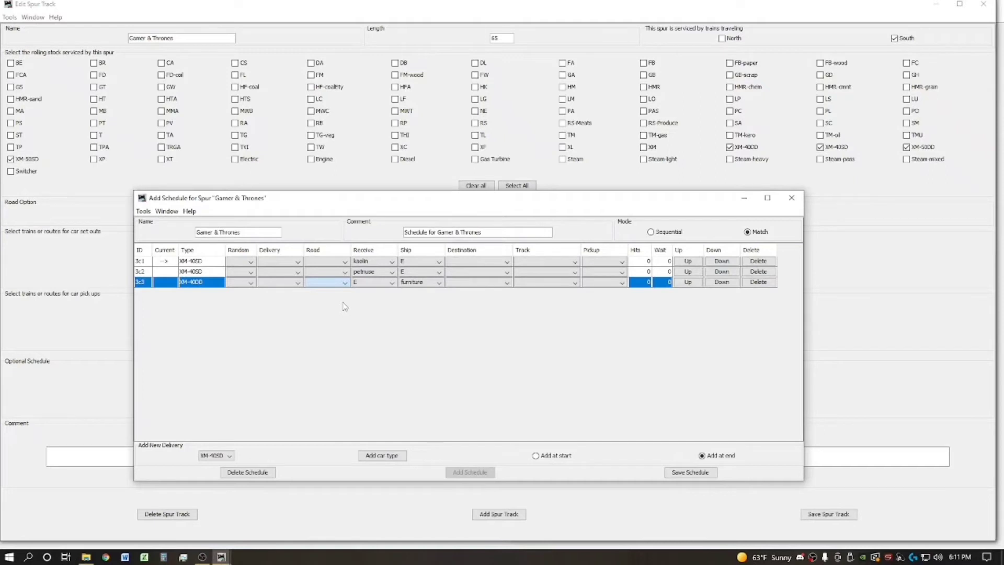
left_click(331, 282)
Set the random value to 30 for both XM-40SD deliveries and to 15 for the XM-40DD delivery
left_click(243, 262)
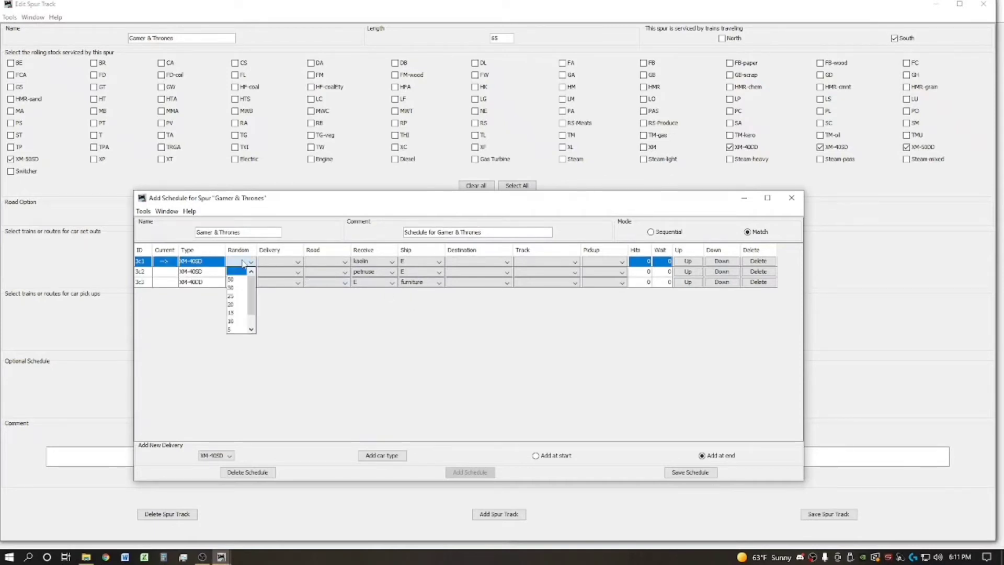
left_click(238, 287)
left_click(244, 272)
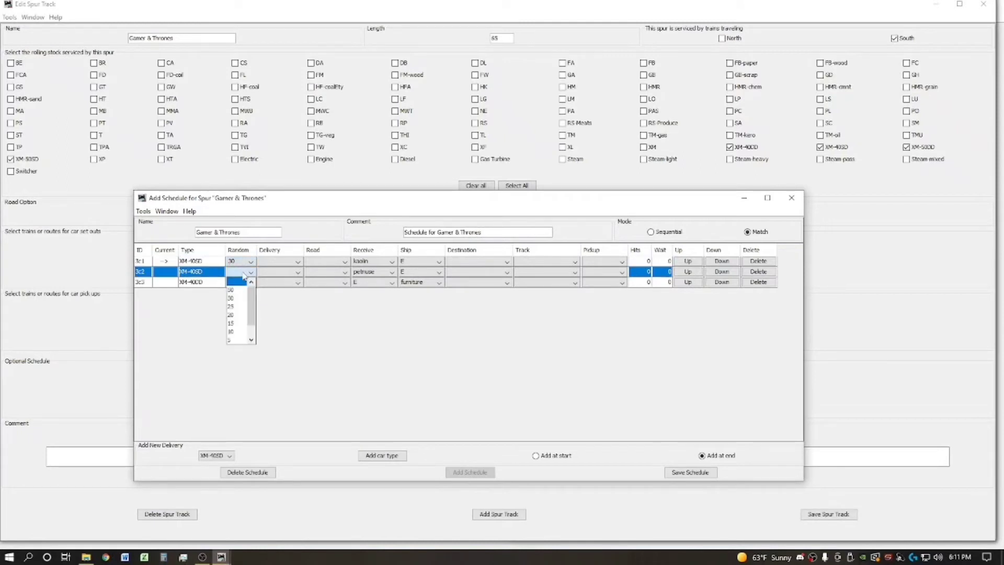
left_click(239, 298)
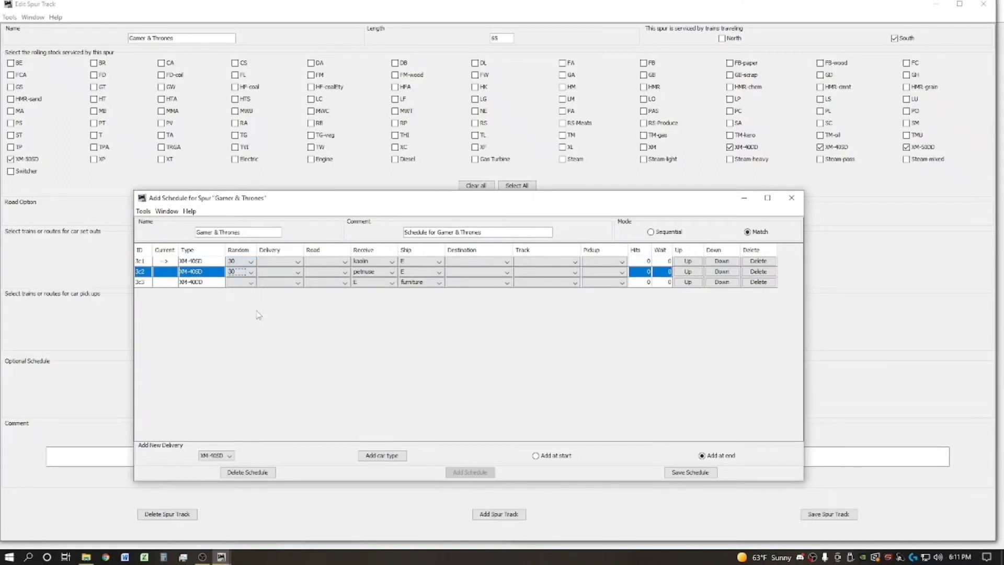
left_click(250, 283)
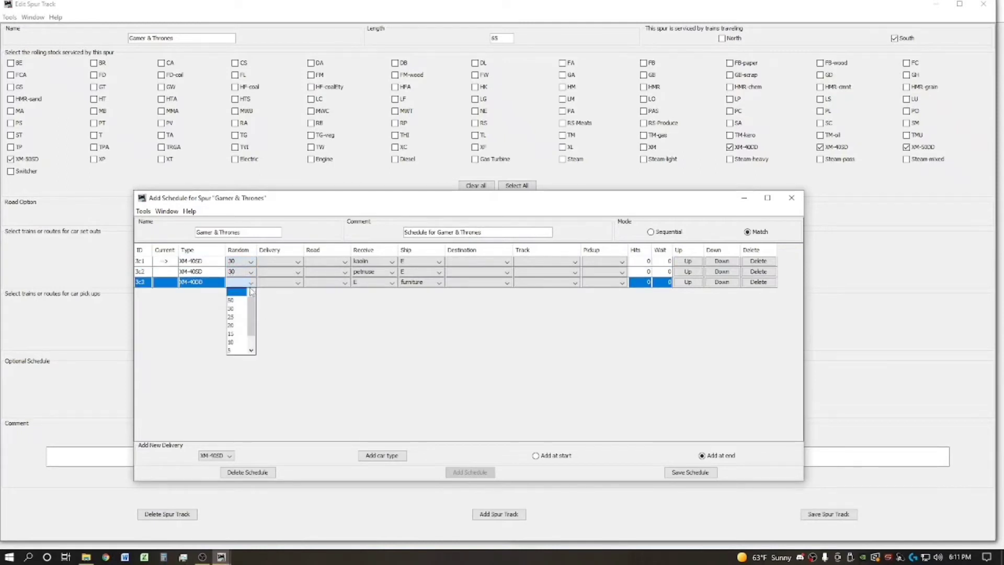
left_click(233, 333)
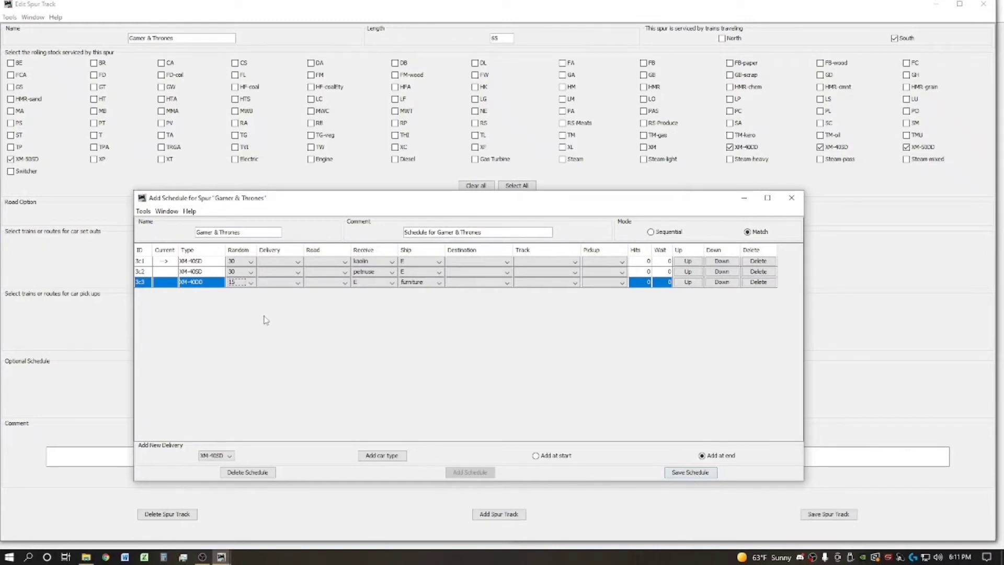
Change the XM-40DD delivery's random value to 10, and save the schedule, its spur track and the Weiner location
left_click(250, 283)
left_click(237, 342)
left_click(679, 472)
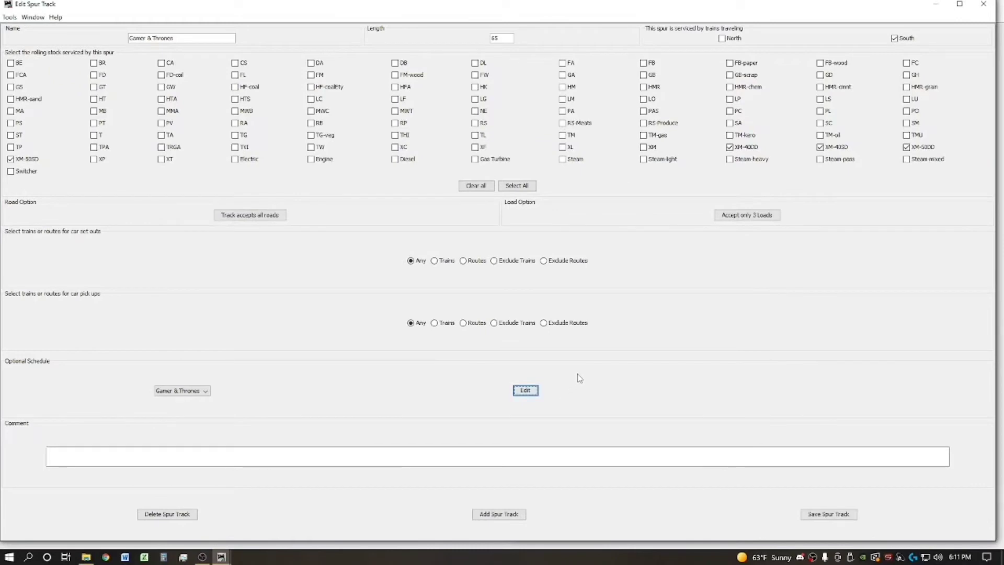
left_click(829, 514)
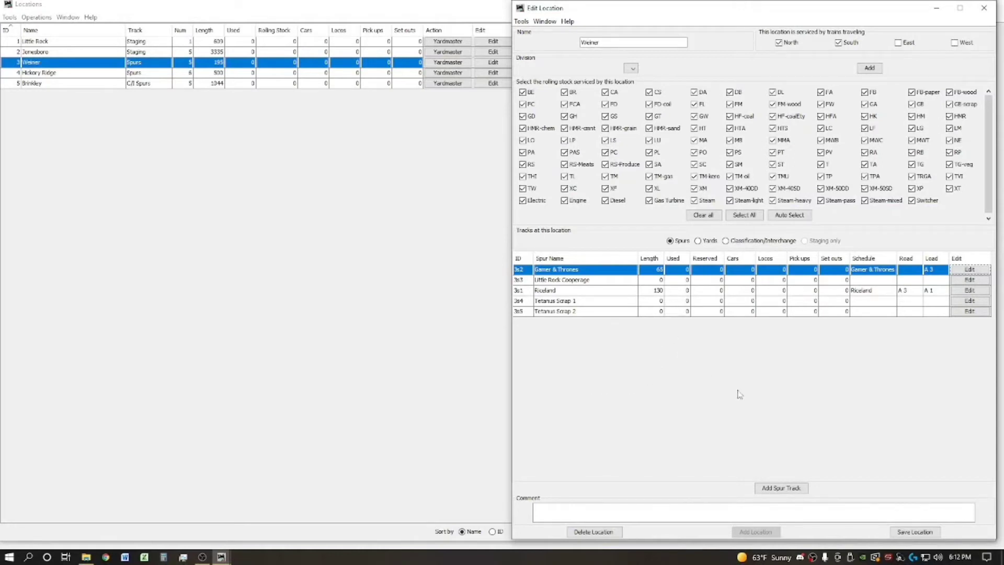
left_click(916, 532)
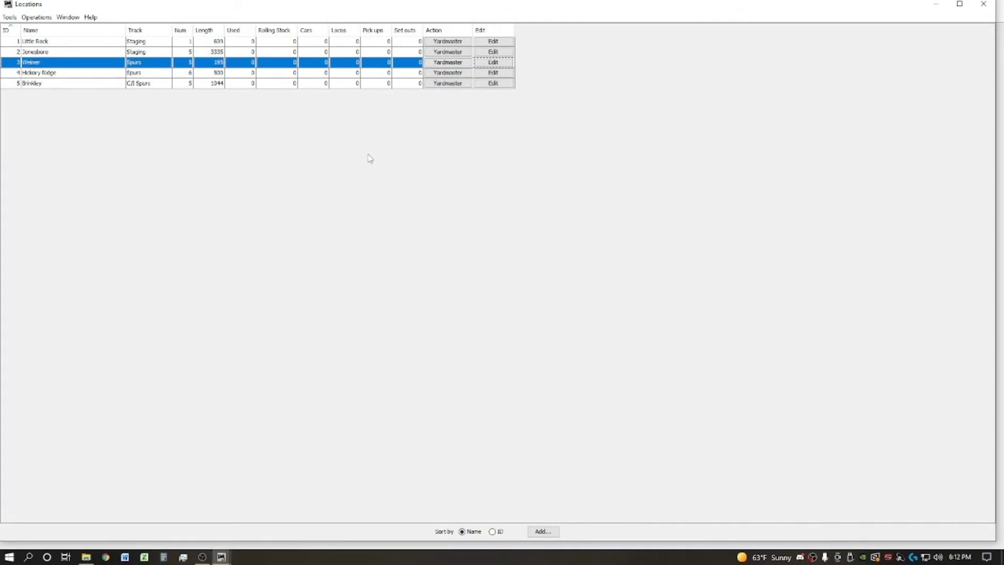
Create a schedule named Passmore Gas Co, commented "Schedule for Passmore Gas Co", for the Passmore Gas Co spur at Hickory Ridge
left_click(491, 74)
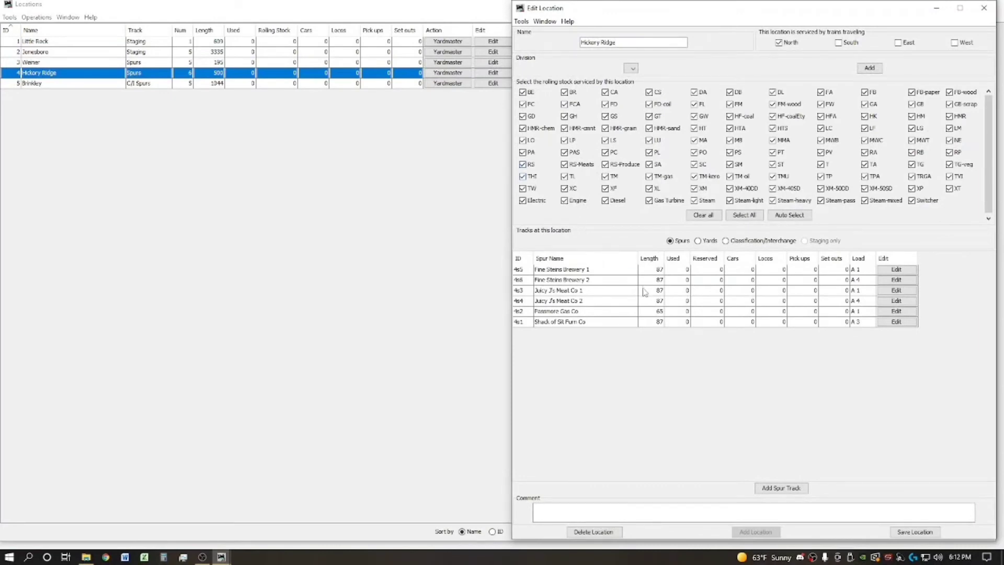
left_click(612, 312)
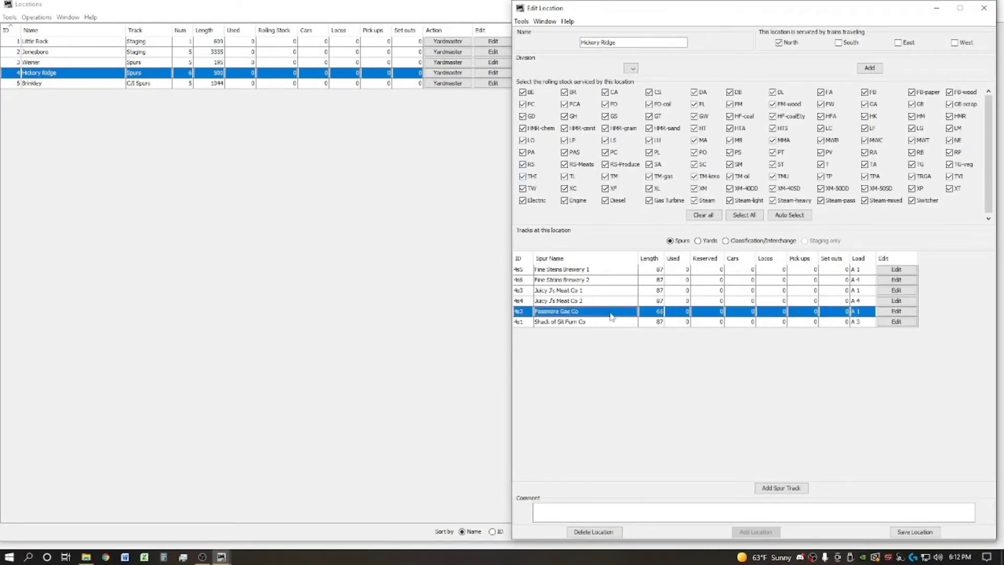
left_click(891, 311)
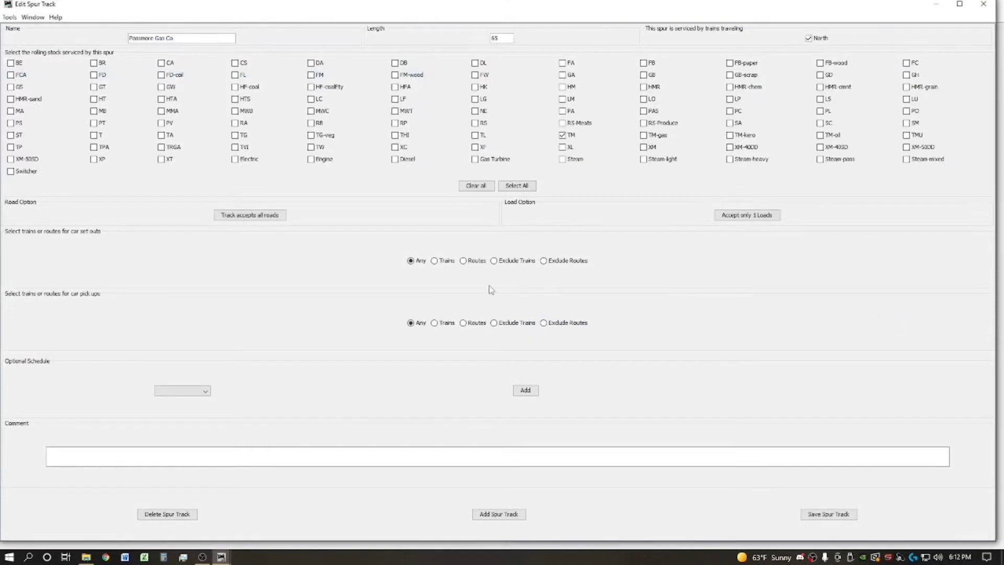
left_click(525, 390)
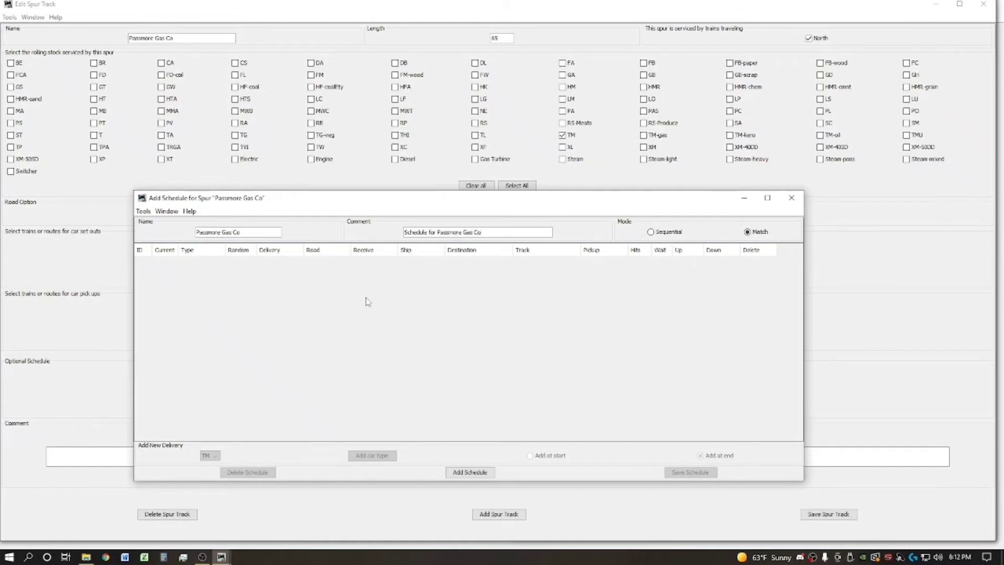
left_click(465, 472)
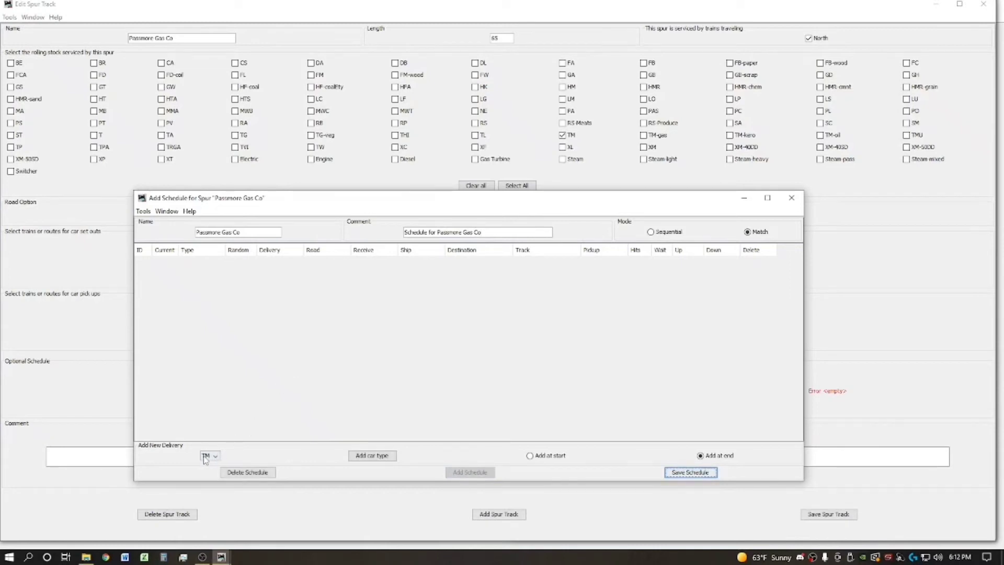
Add a TM delivery that receives LPG and choose its shipping load, saving the schedule and the Passmore Gas Co spur track
left_click(354, 457)
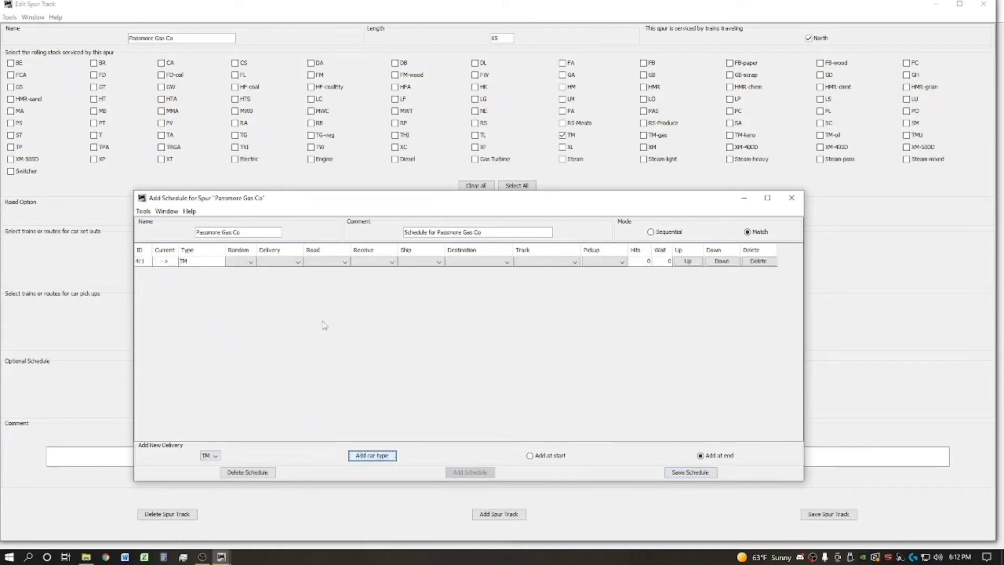
left_click(375, 264)
left_click(382, 311)
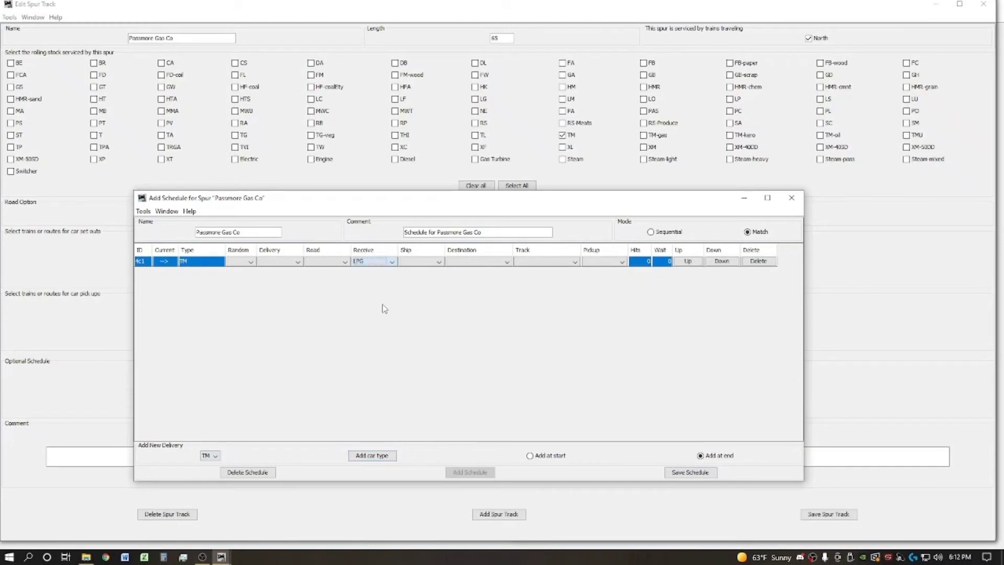
left_click(426, 264)
left_click(419, 288)
left_click(676, 473)
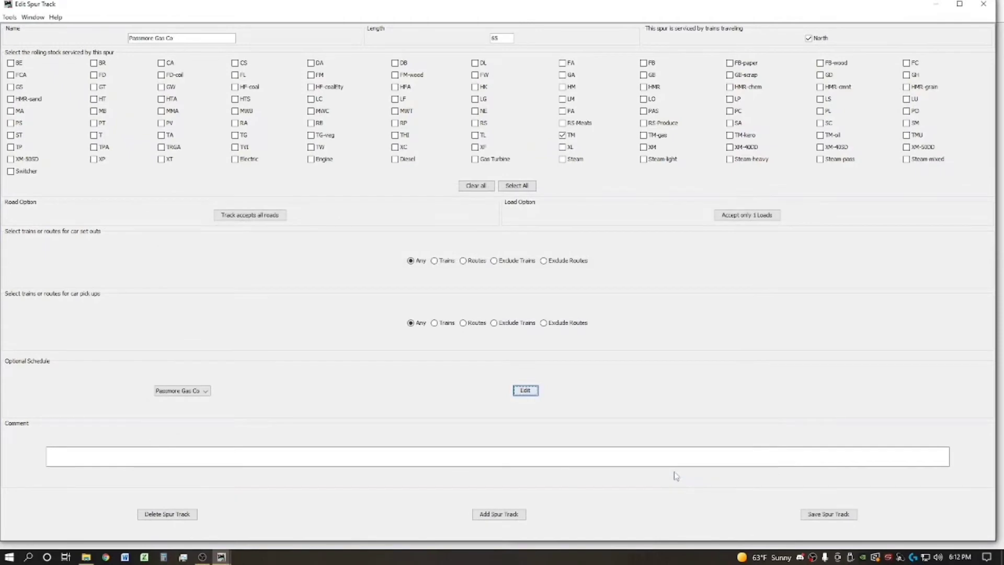
left_click(822, 514)
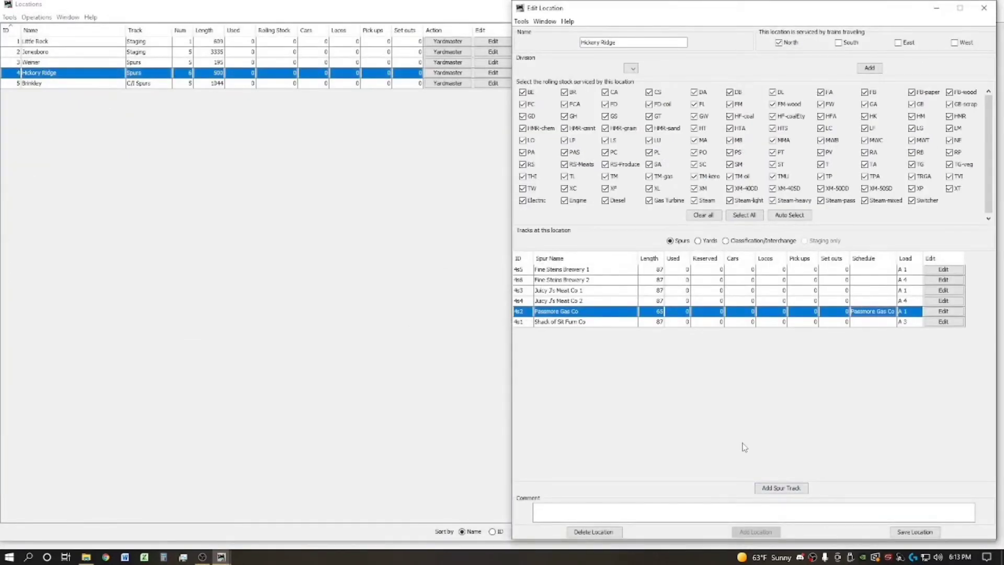
Create a schedule named Shack of Sit, commented "Schedule for Shack of Sit", for the Shack of Sit Furn Co spur
left_click(940, 324)
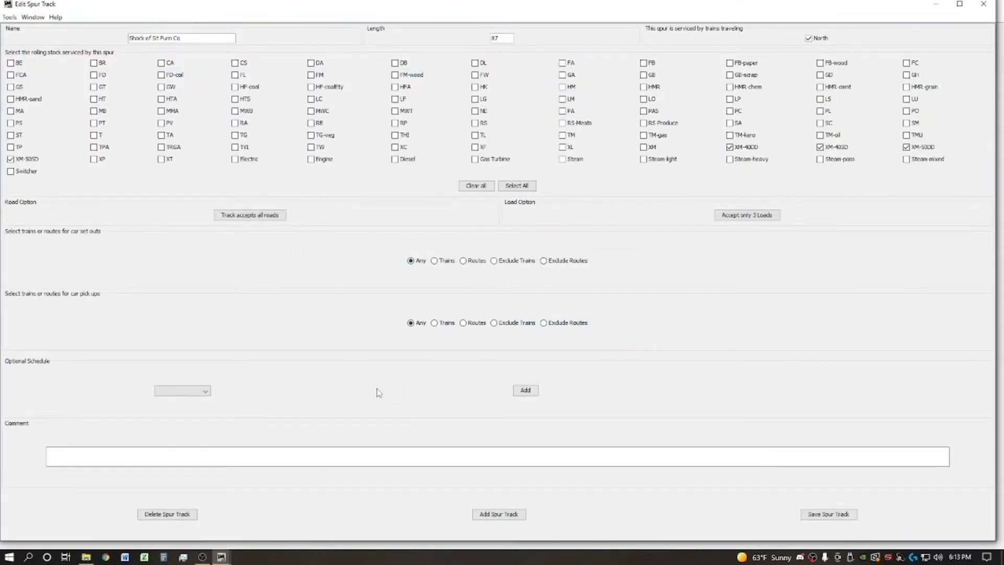
left_click(530, 392)
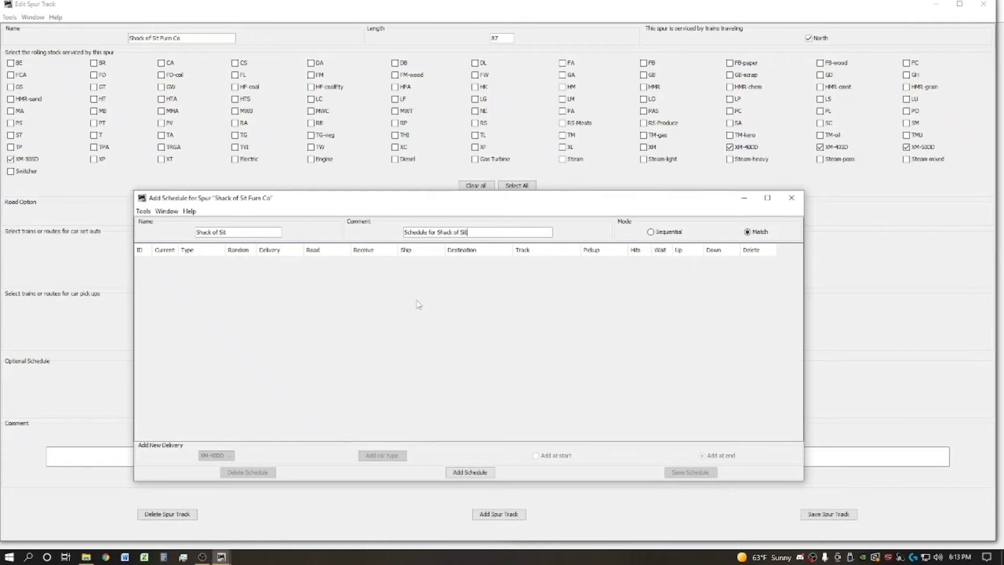
left_click(486, 472)
Add XM-40SD and XM-50SD deliveries to the Shack of Sit schedule
left_click(217, 456)
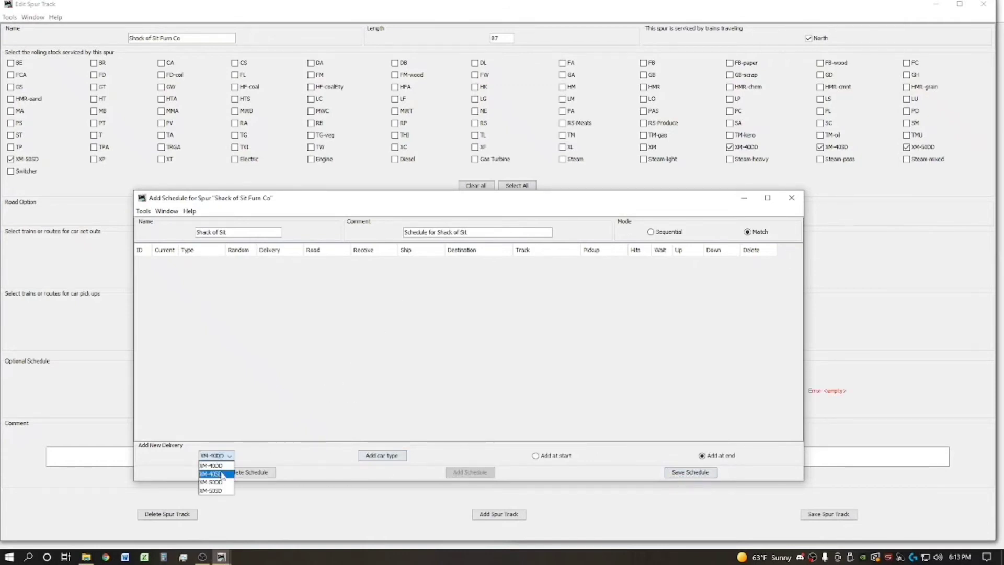
left_click(222, 474)
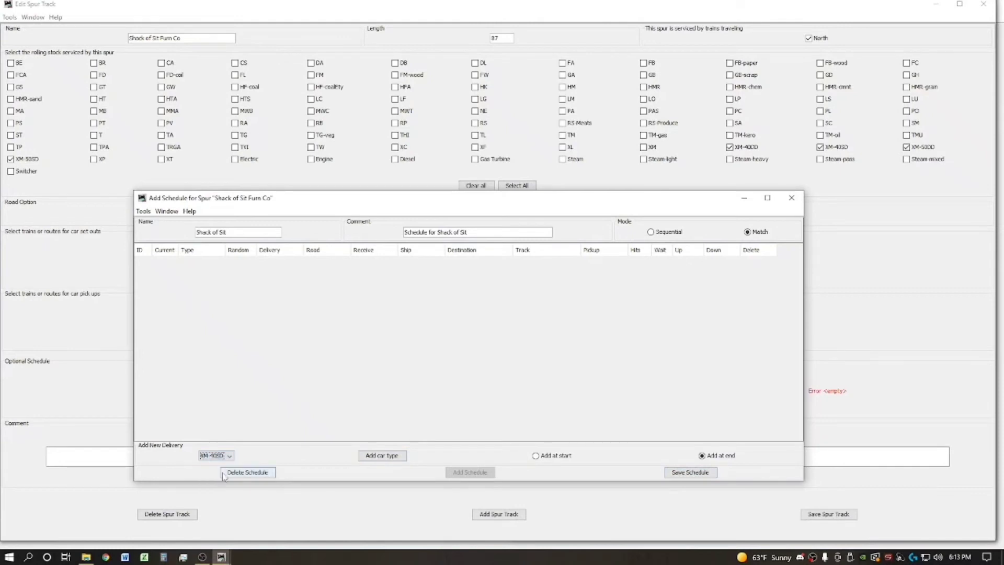
left_click(386, 457)
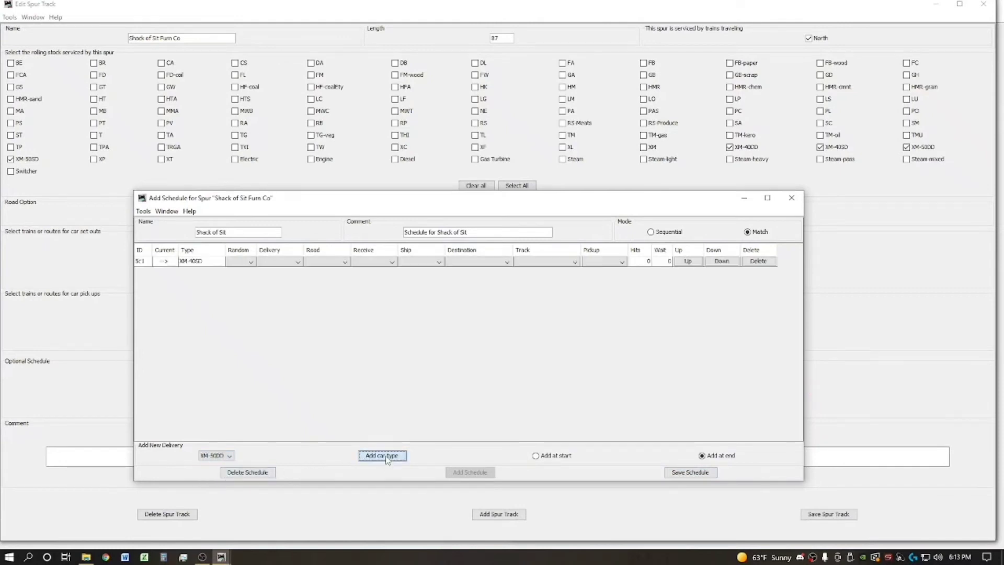
left_click(224, 456)
left_click(212, 490)
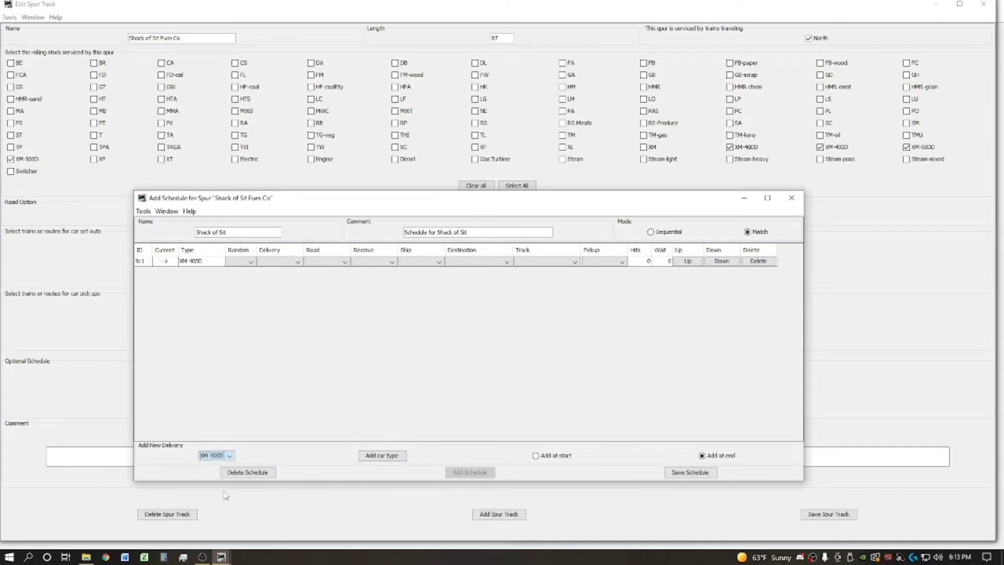
left_click(381, 457)
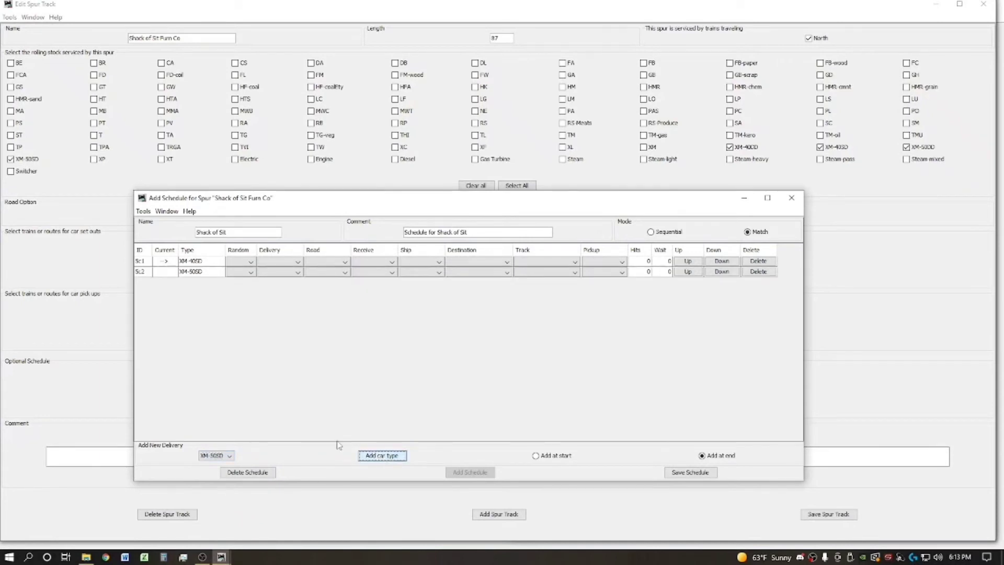
Add XM-40DD and XM-50DD deliveries at the end of the Shack of Sit schedule
left_click(228, 456)
left_click(212, 465)
left_click(381, 456)
left_click(228, 456)
left_click(212, 481)
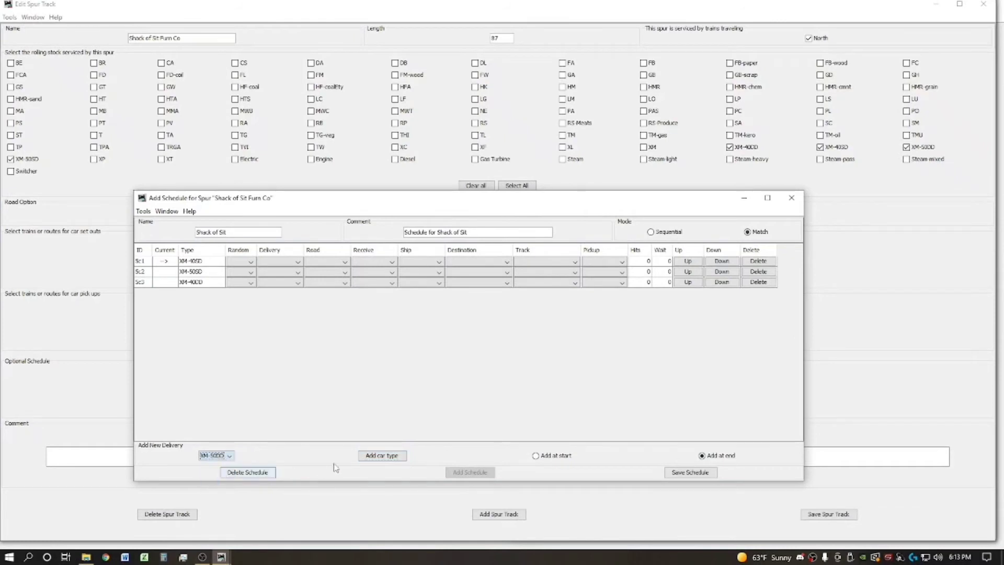
left_click(372, 456)
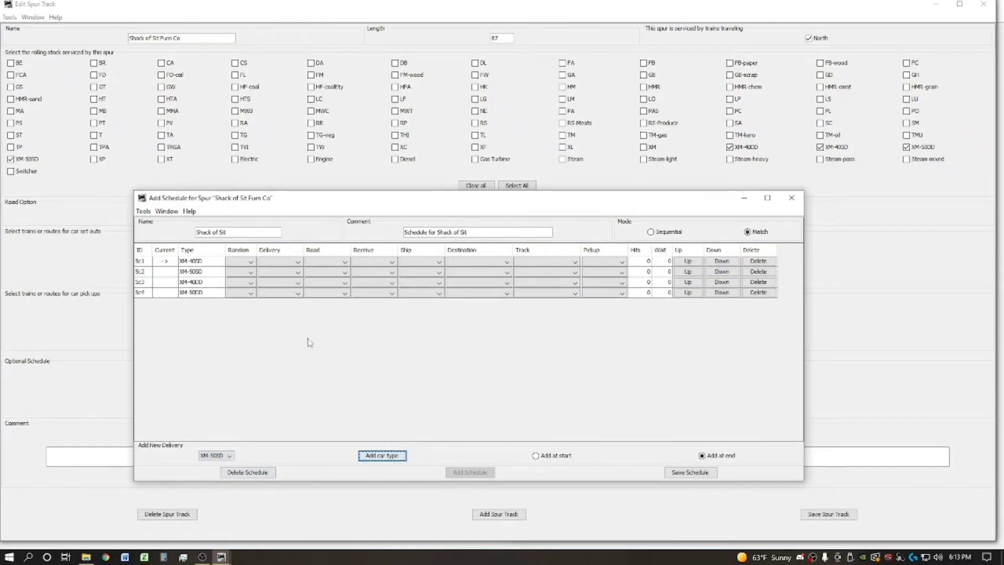
Set both the XM-40SD and XM-50SD deliveries to receive textiles and ship E
left_click(370, 262)
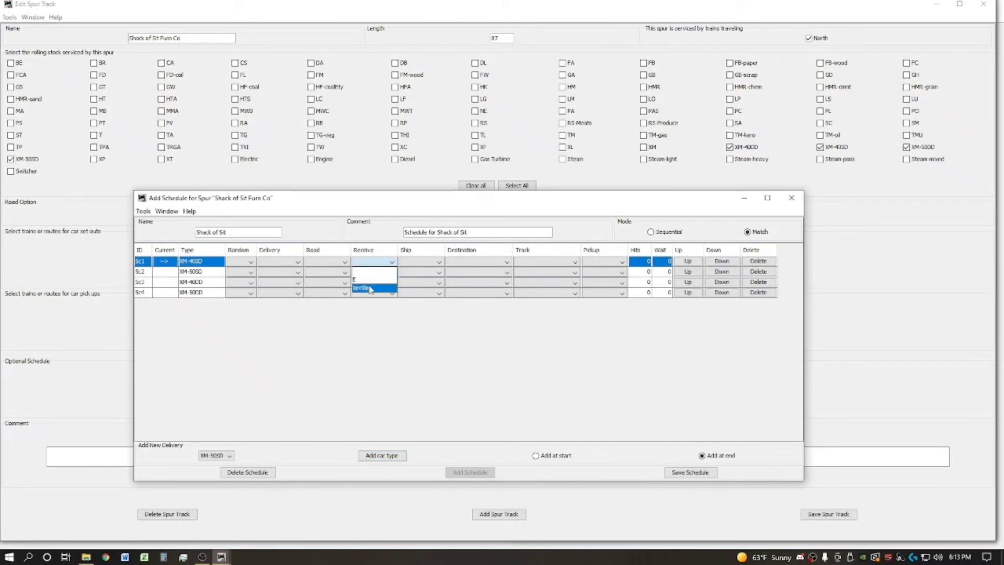
left_click(371, 288)
left_click(412, 264)
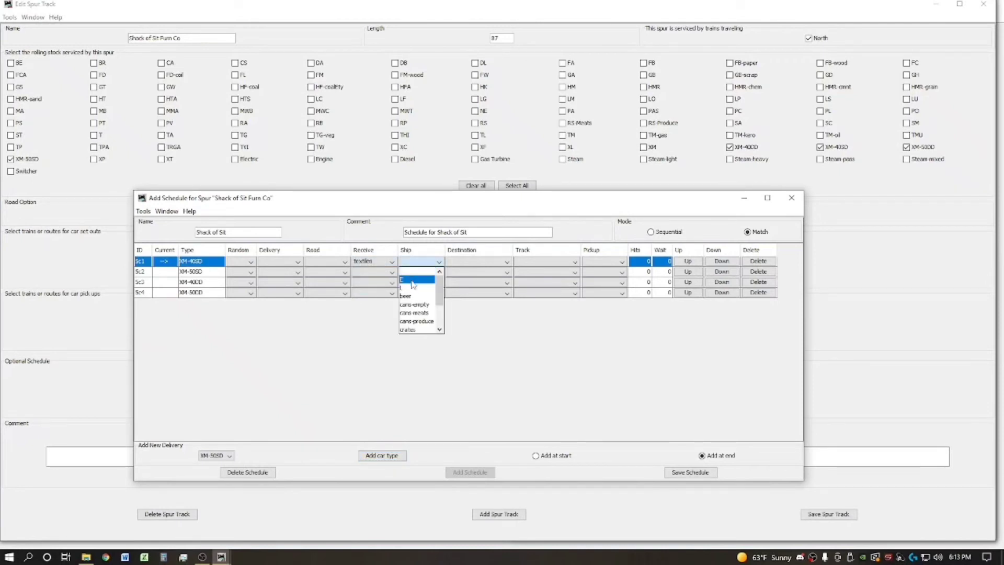
left_click(413, 281)
left_click(381, 272)
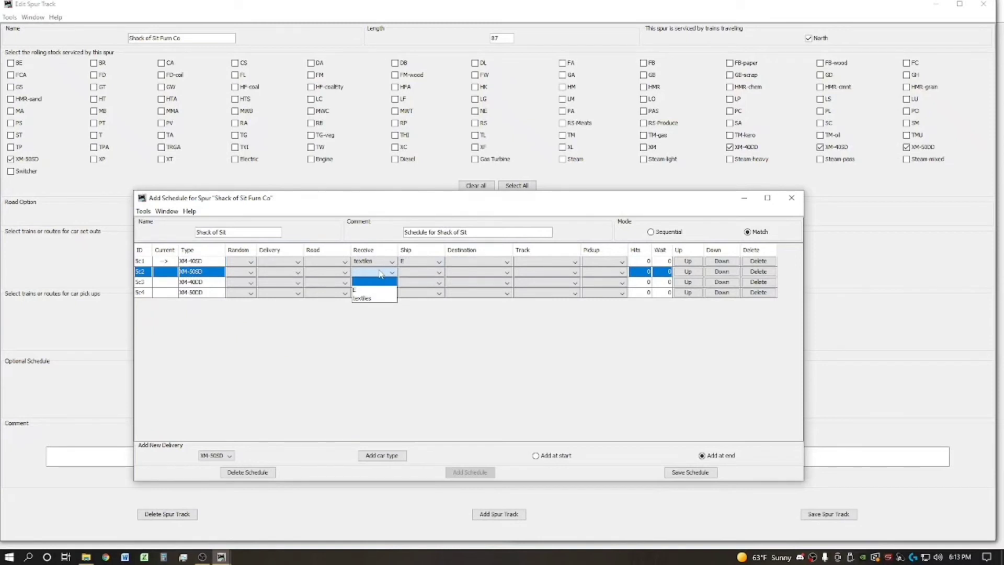
left_click(390, 297)
left_click(410, 276)
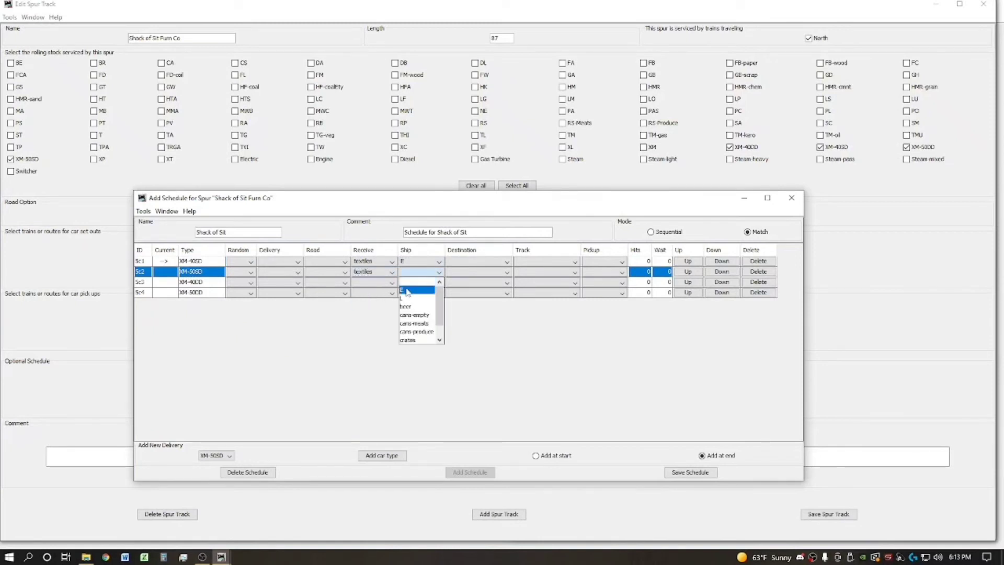
left_click(408, 289)
Set the XM-40DD delivery to receive lumber and the XM-50DD delivery to receive textiles, with both shipping E
left_click(375, 283)
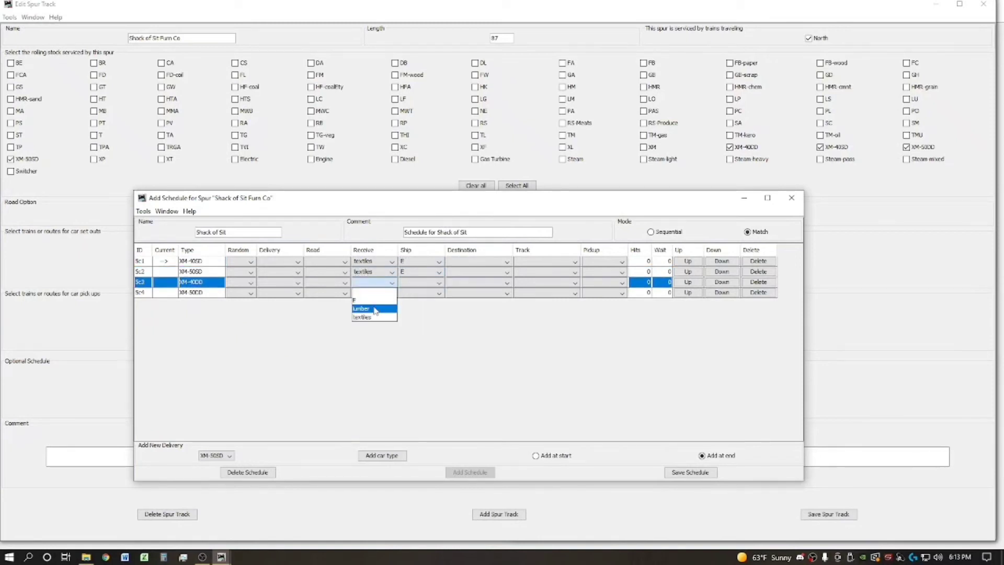
left_click(373, 310)
left_click(417, 283)
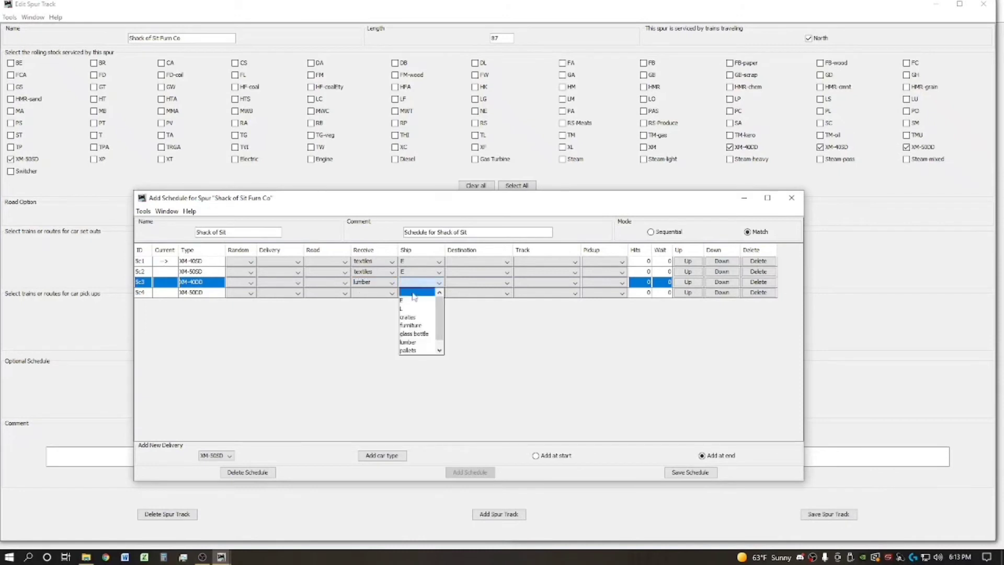
left_click(411, 306)
left_click(377, 294)
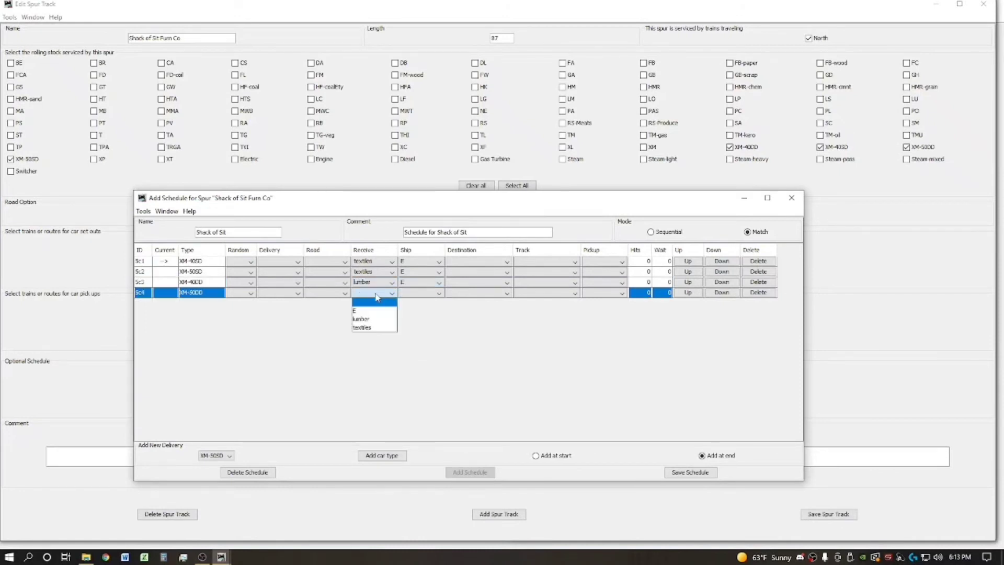
left_click(371, 328)
left_click(410, 294)
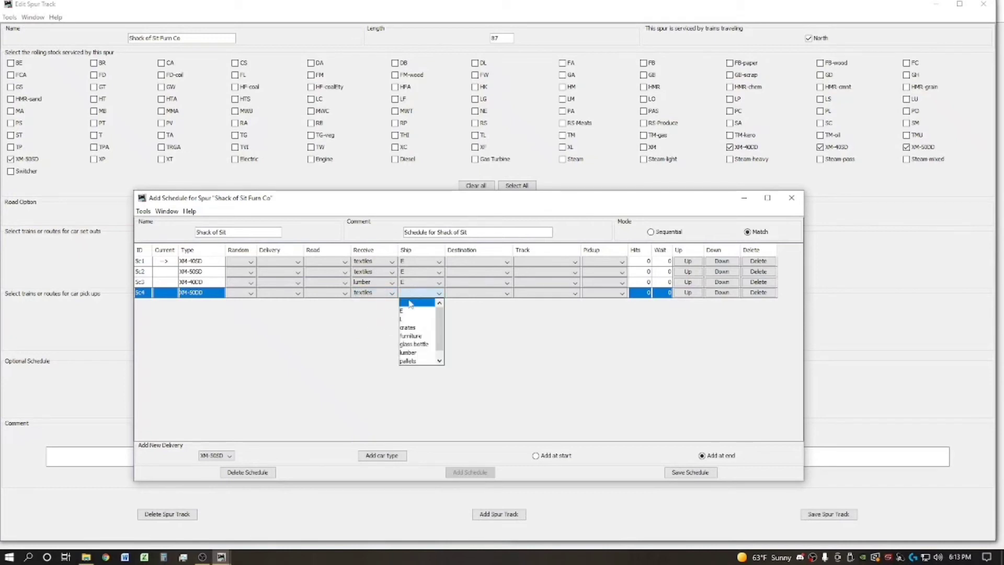
left_click(408, 312)
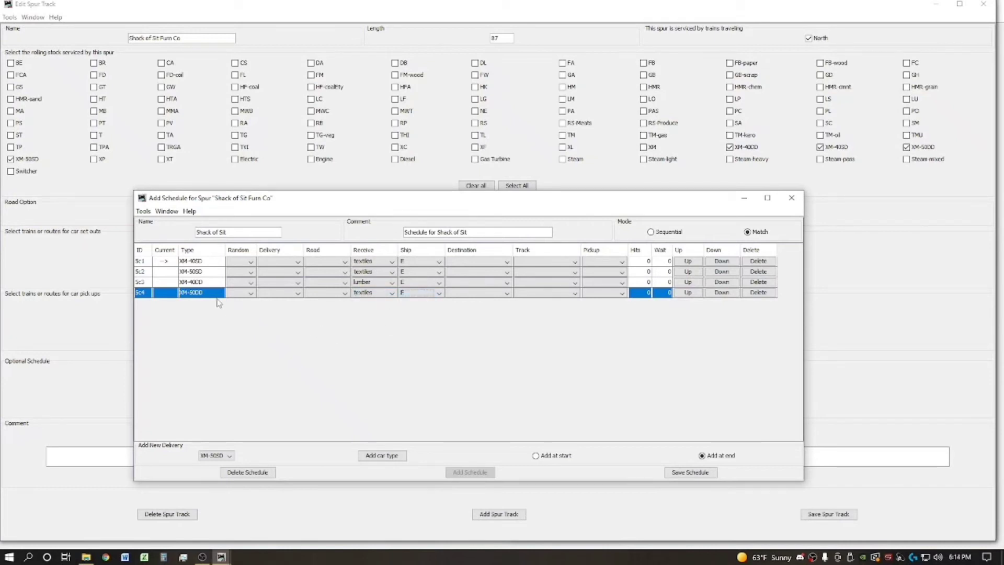
Add a second XM-40DD delivery to the schedule, receiving textiles and shipping E
left_click(229, 455)
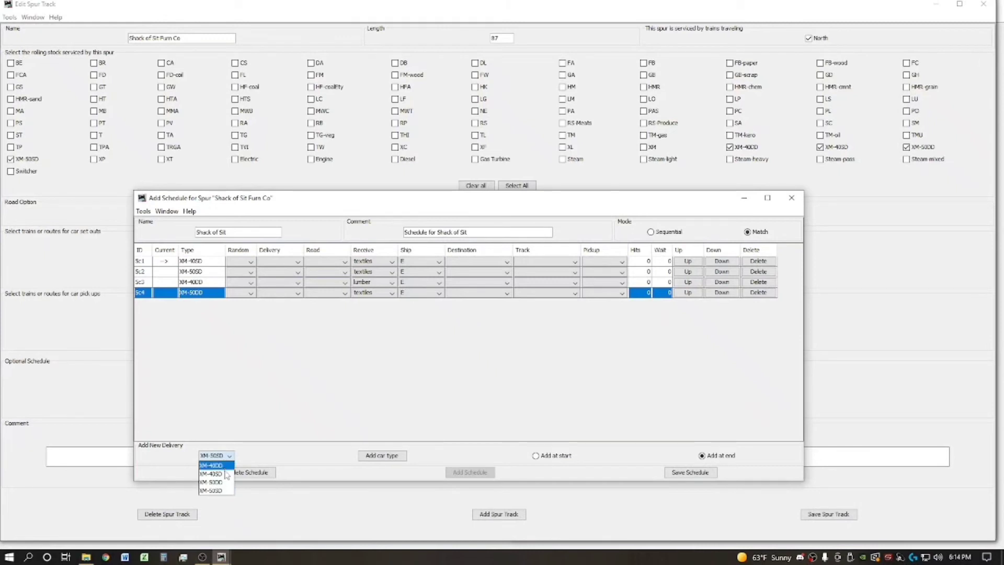
left_click(218, 473)
left_click(379, 456)
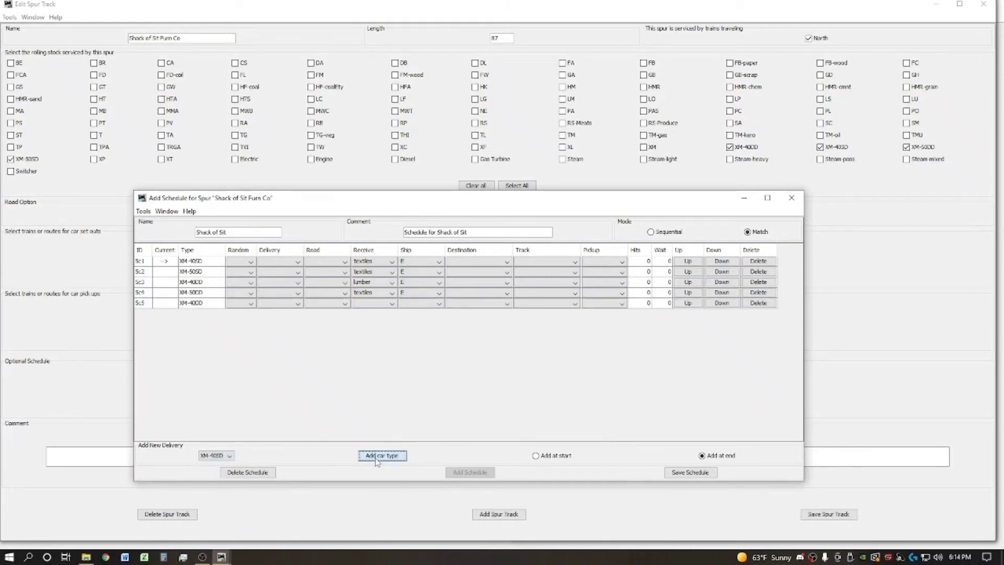
left_click(370, 303)
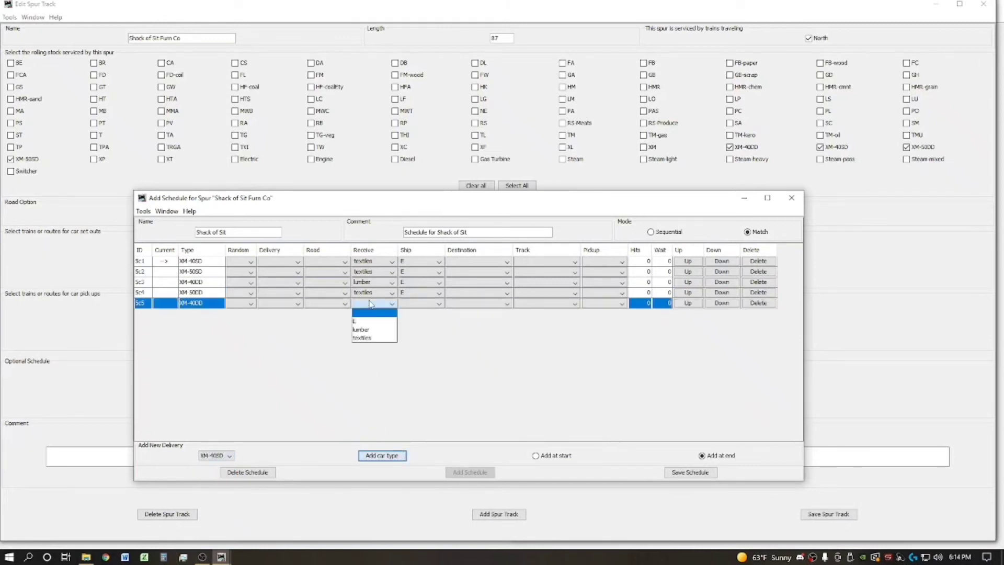
left_click(370, 338)
left_click(420, 304)
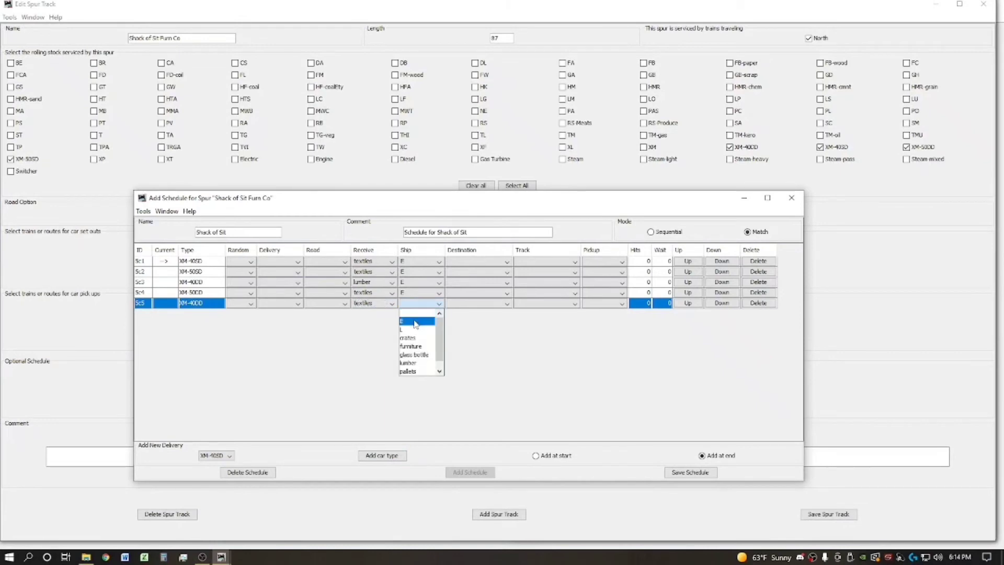
left_click(417, 319)
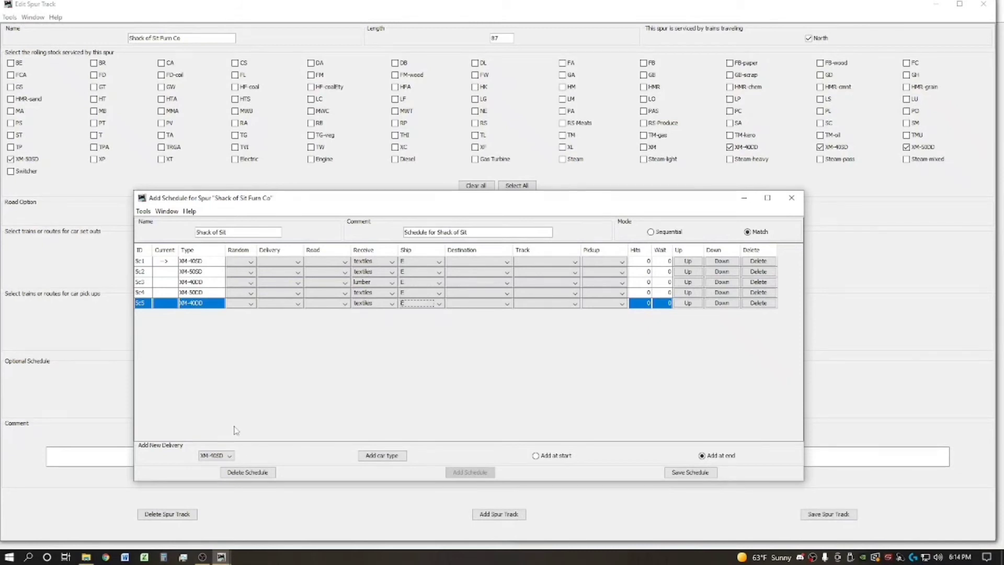
Add a second XM-50DD delivery to the Shack of Sit schedule, receiving lumber and shipping E
left_click(230, 456)
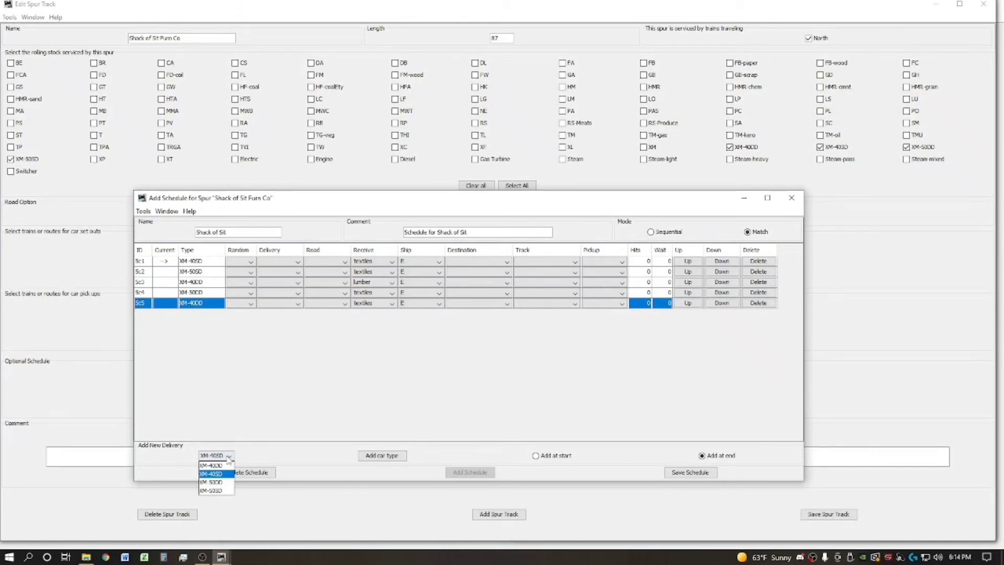
left_click(216, 491)
left_click(382, 456)
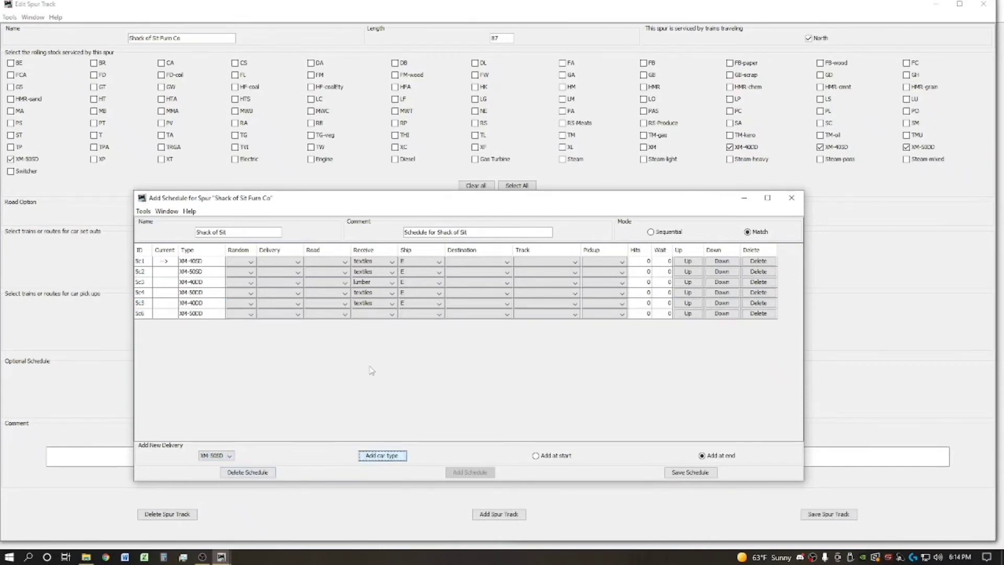
left_click(373, 313)
left_click(372, 341)
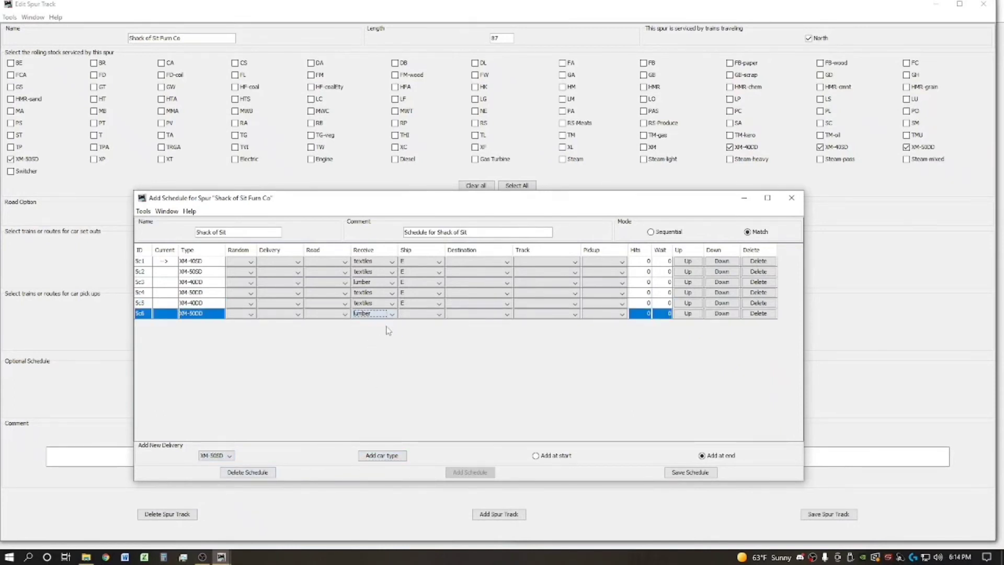
left_click(421, 313)
left_click(406, 331)
Add another XM-40DD delivery at the end of the schedule, receiving E and shipping furniture
left_click(229, 456)
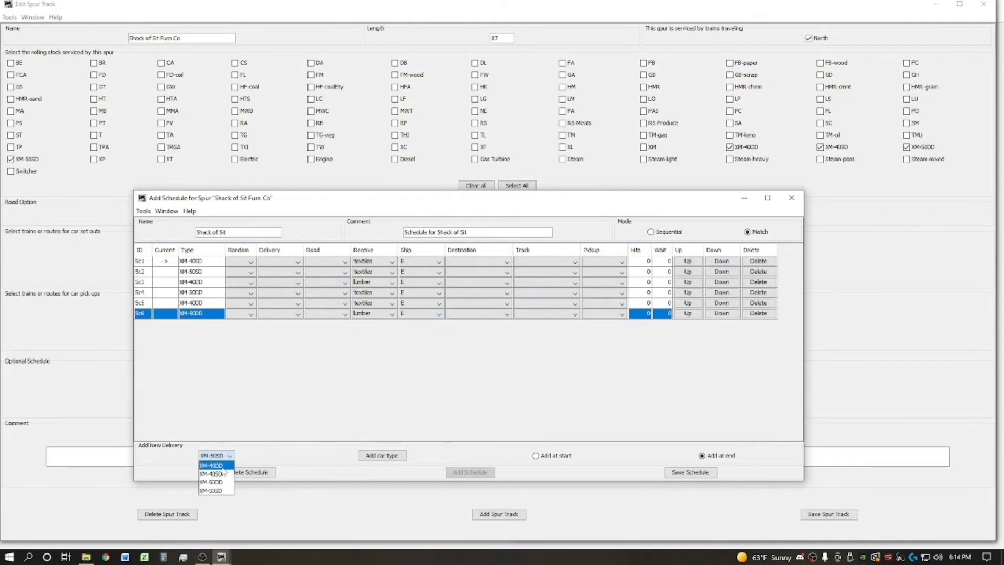
left_click(211, 465)
left_click(372, 454)
left_click(380, 325)
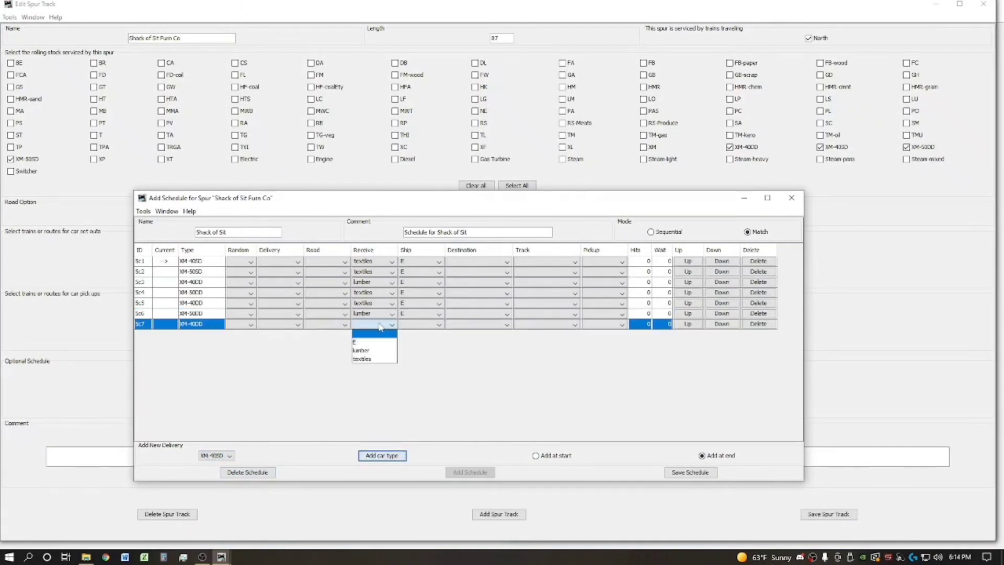
left_click(378, 342)
left_click(418, 324)
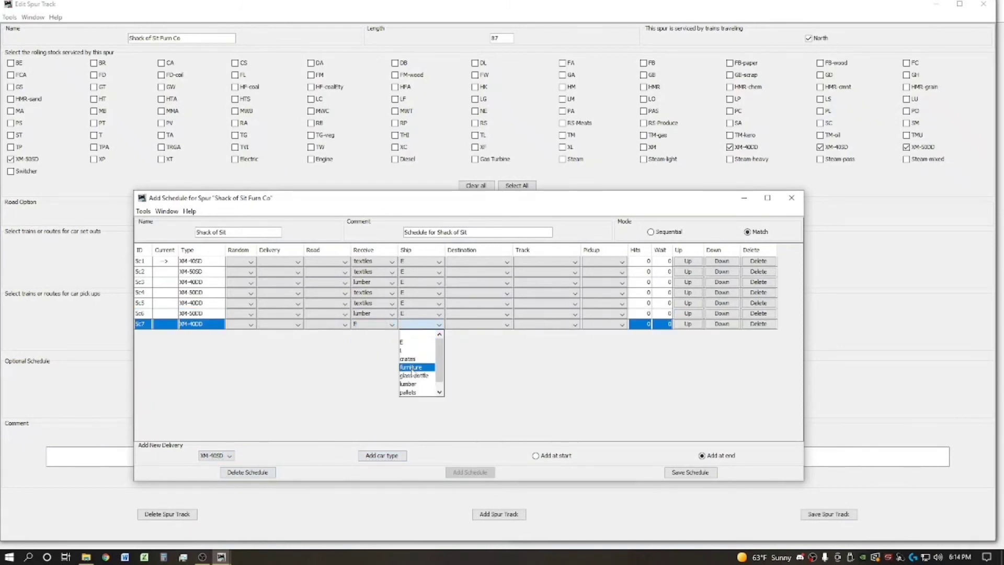
left_click(412, 368)
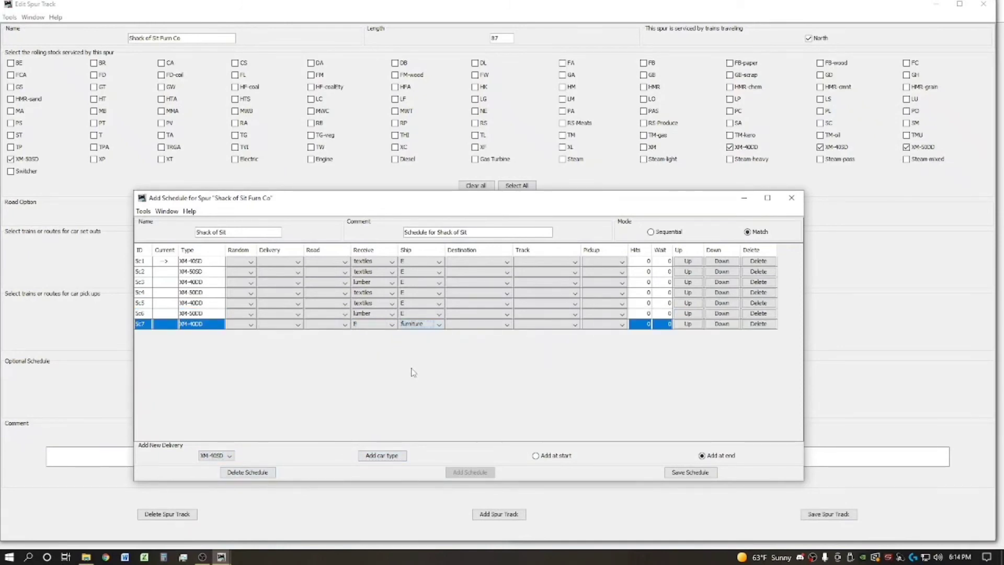
Add another XM-50DD delivery at the end of the schedule, receiving E and shipping furniture
left_click(224, 456)
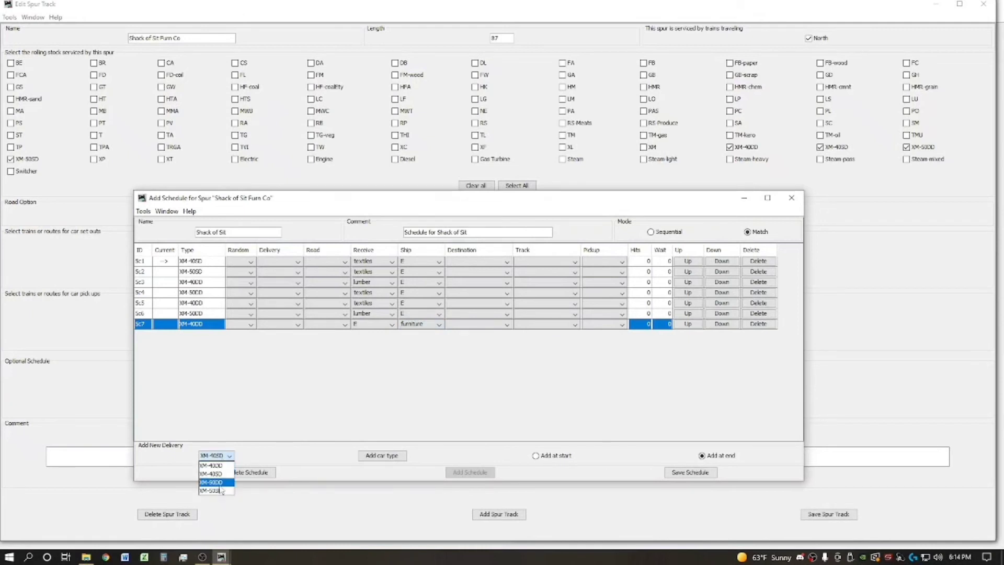
left_click(222, 489)
left_click(381, 455)
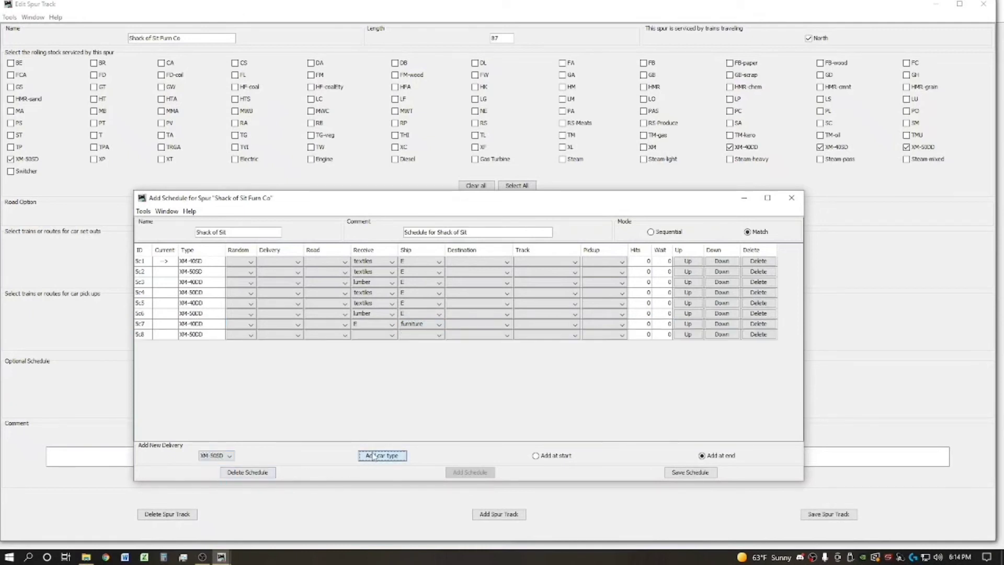
left_click(376, 334)
left_click(374, 352)
left_click(417, 337)
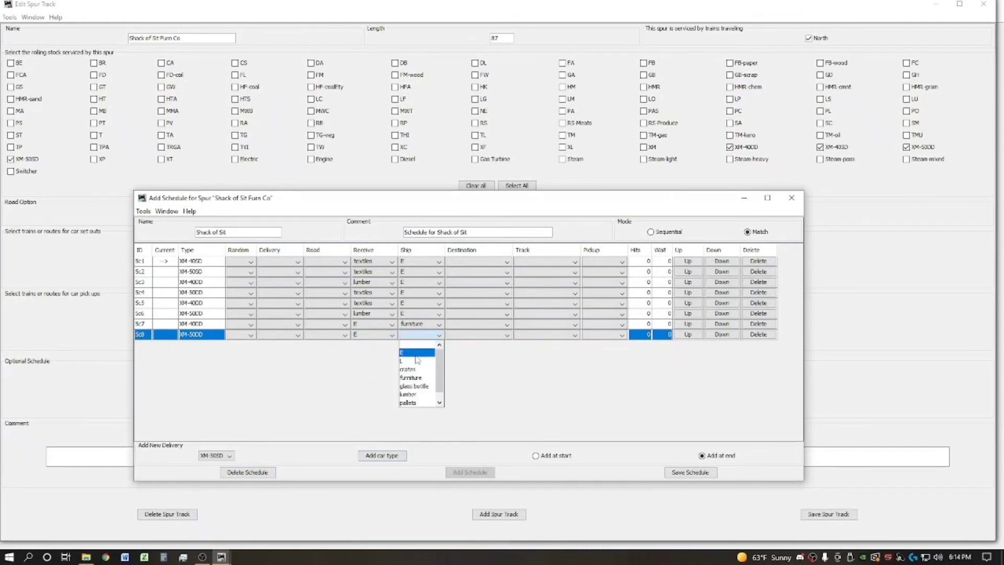
left_click(418, 378)
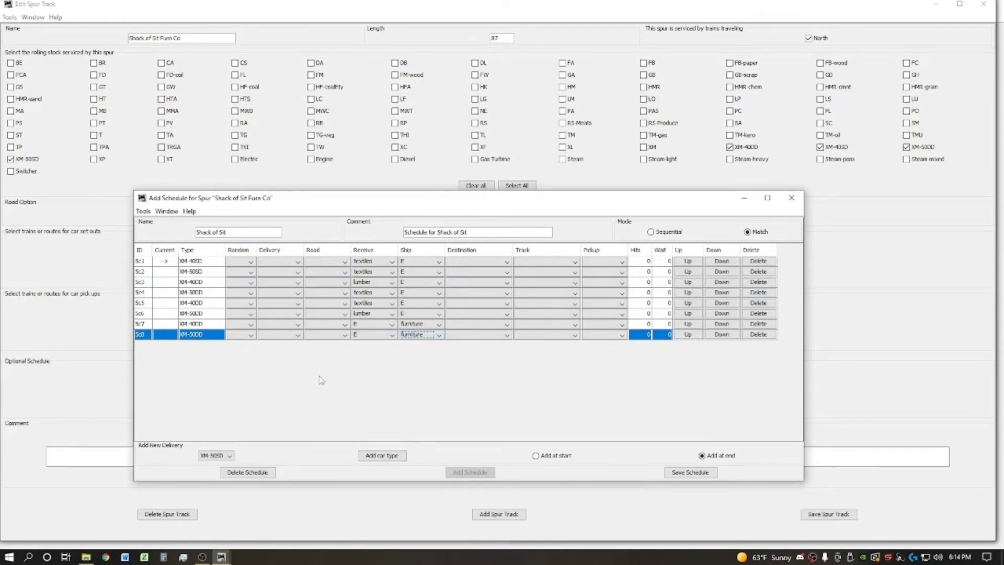
Set the random value to 10 for both deliveries that ship furniture
left_click(246, 325)
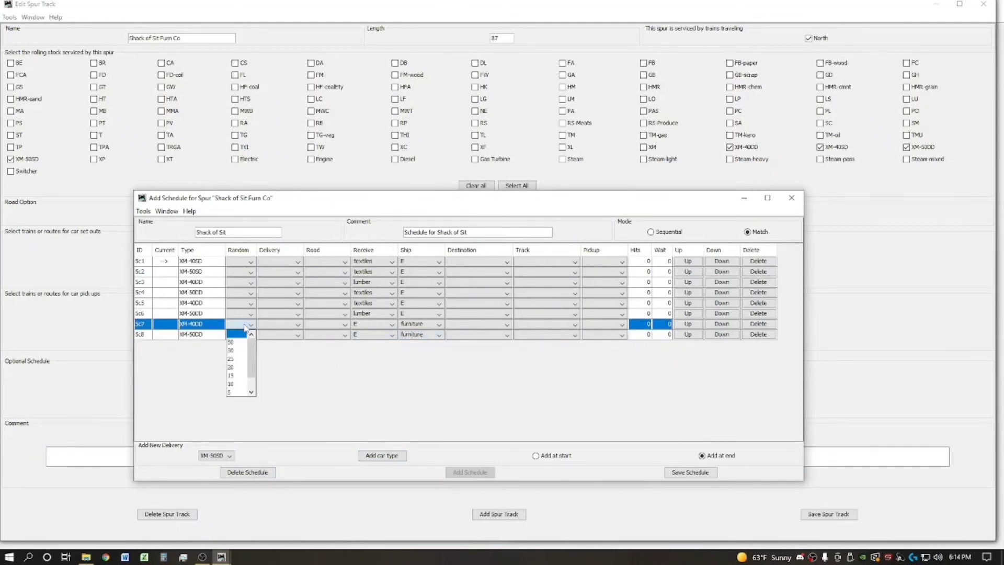
left_click(235, 384)
left_click(243, 335)
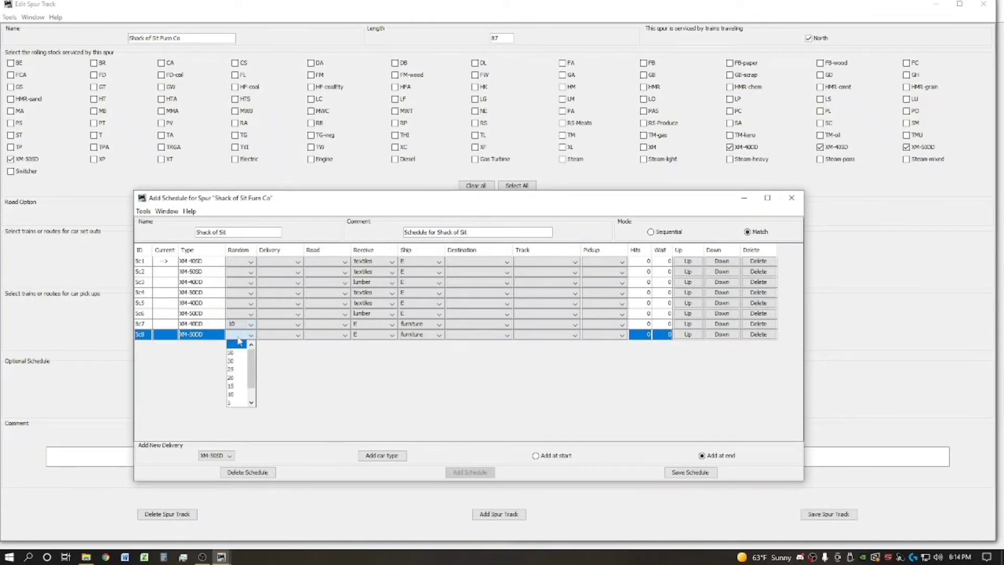
left_click(248, 334)
Set the random value to 15 for all six deliveries that receive textiles or lumber
left_click(250, 314)
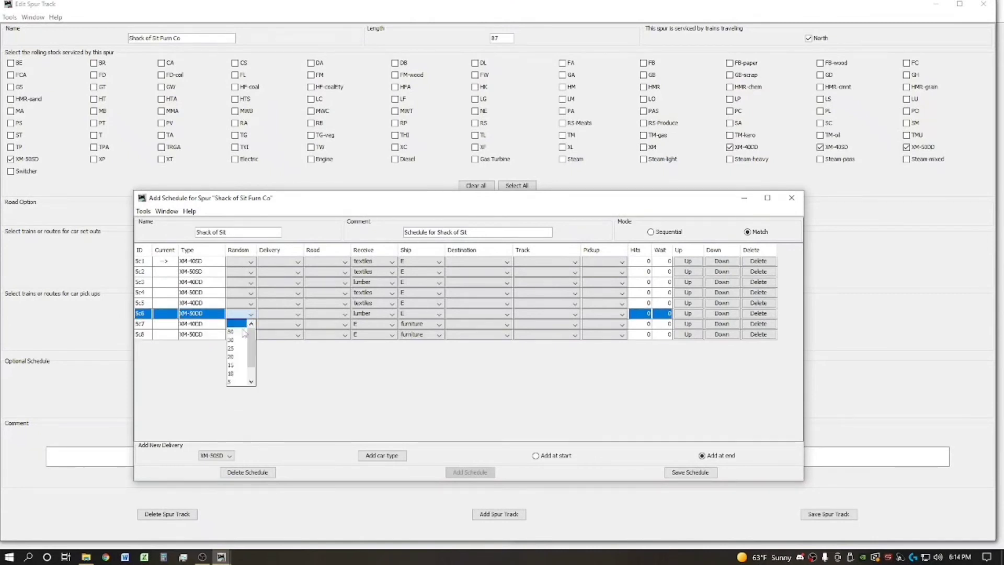
left_click(237, 364)
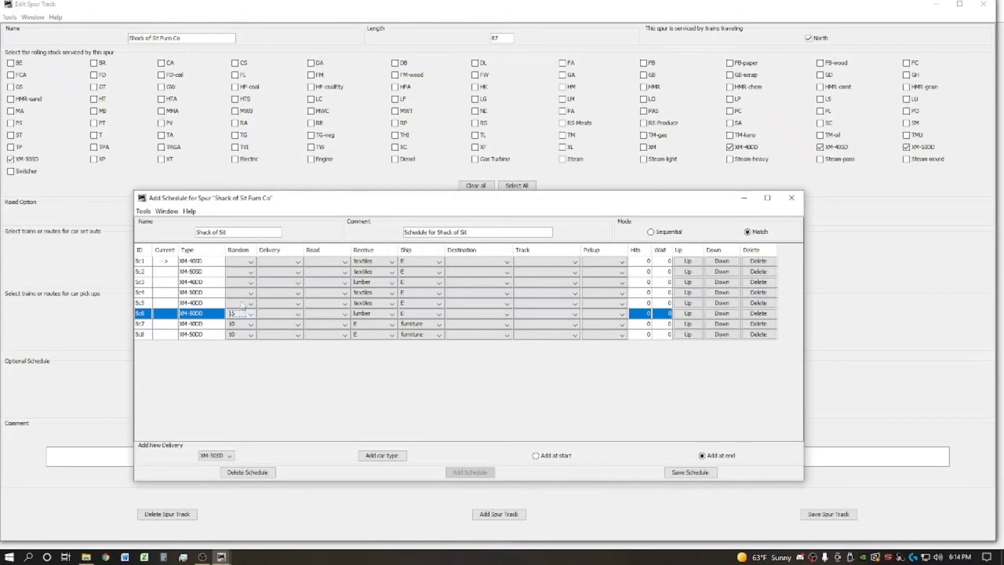
left_click(243, 303)
left_click(235, 356)
left_click(244, 293)
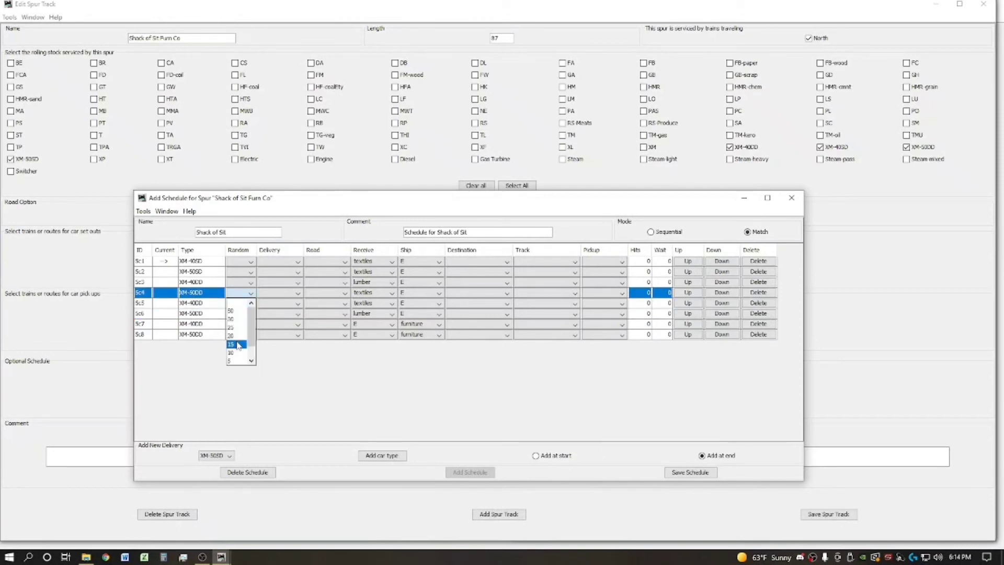
left_click(236, 344)
left_click(244, 283)
left_click(238, 337)
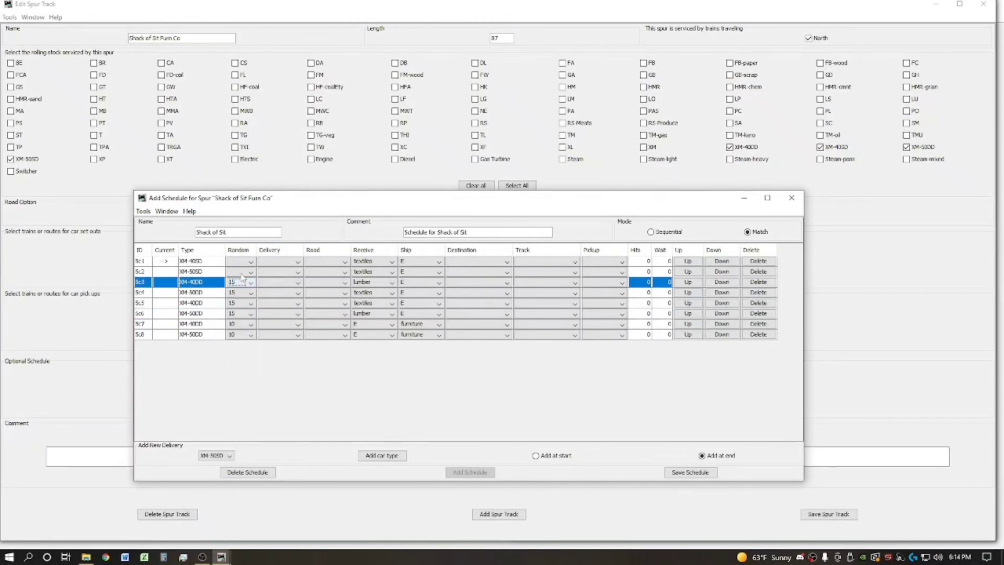
left_click(243, 272)
left_click(237, 321)
left_click(244, 262)
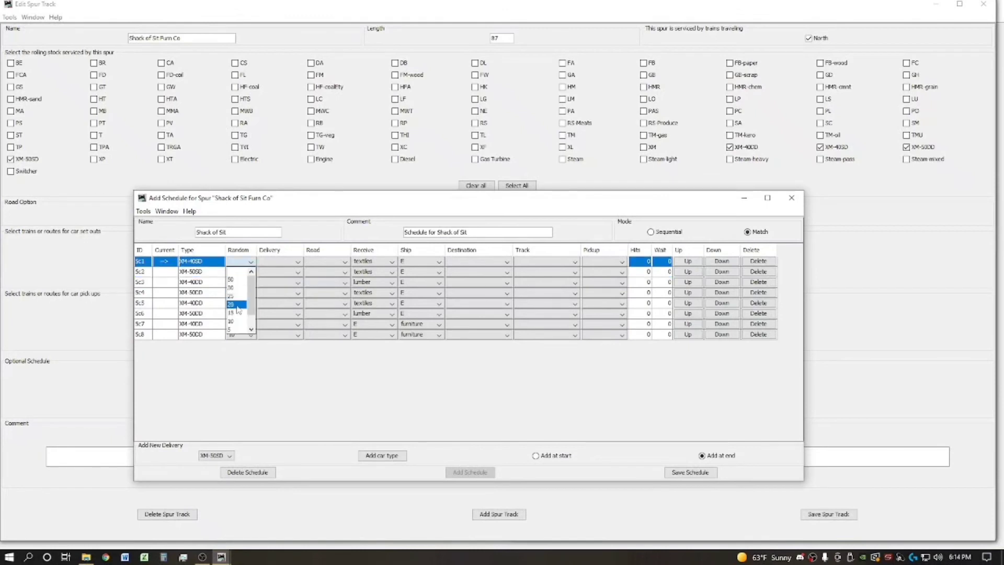
left_click(239, 313)
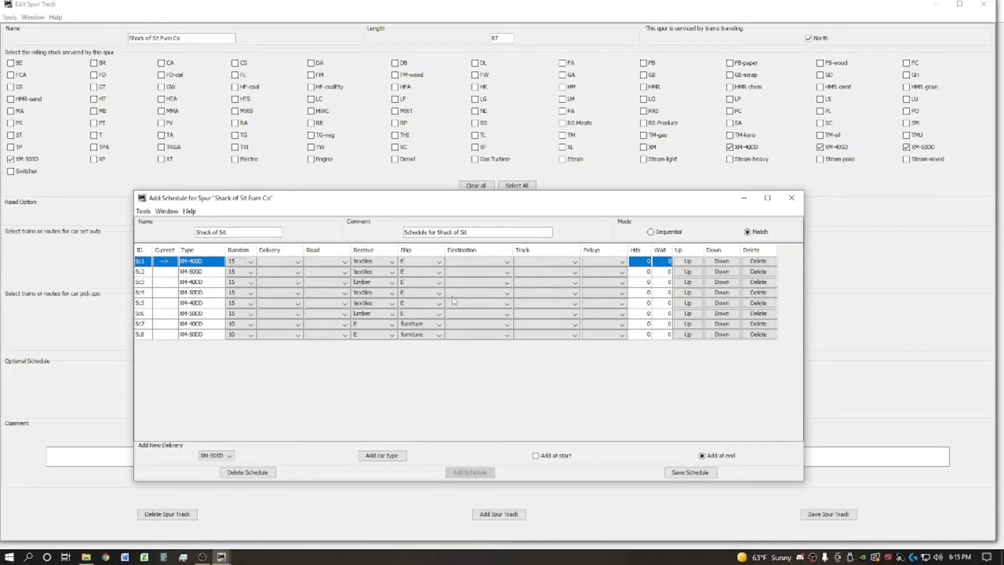
left_click(479, 327)
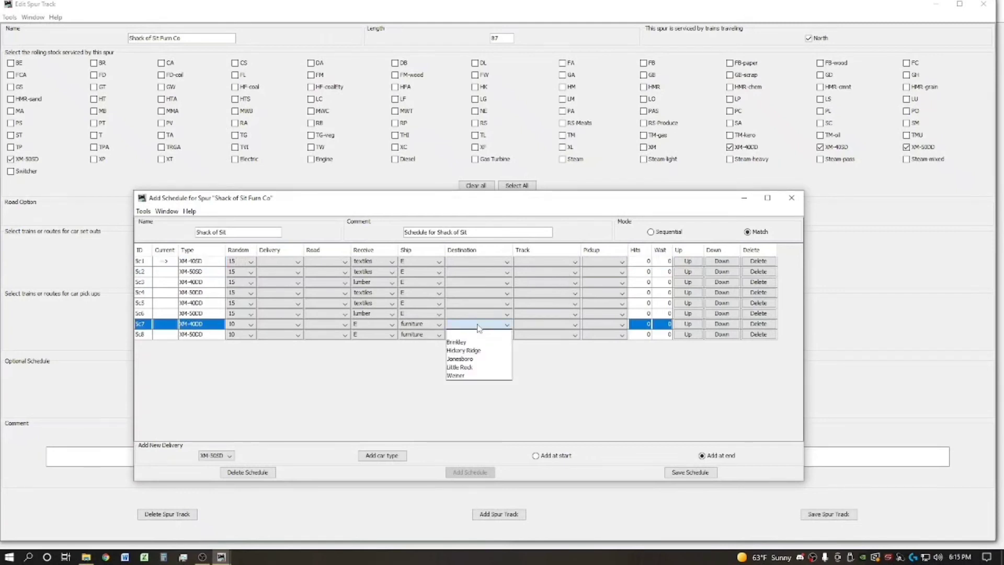
left_click(472, 337)
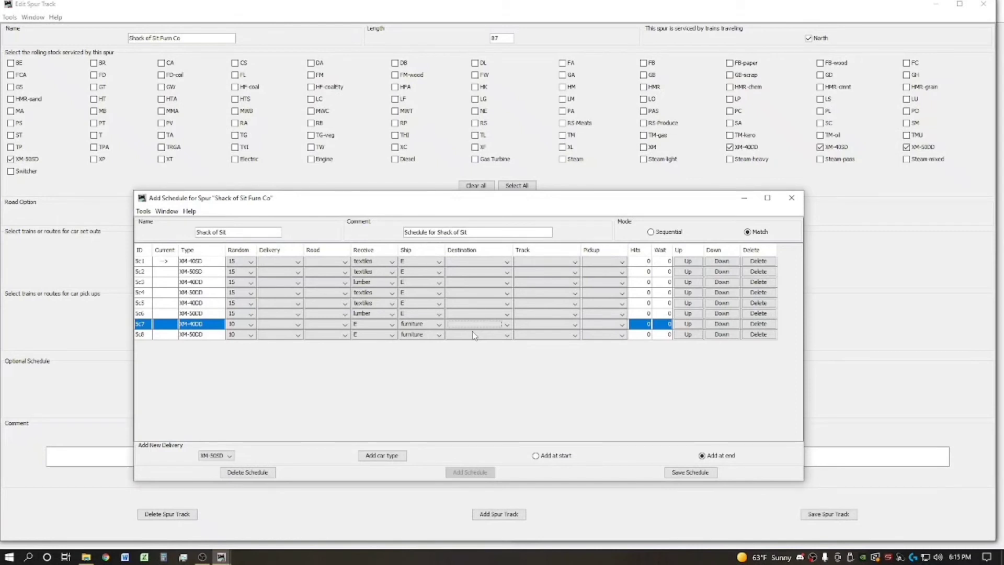
left_click(345, 314)
left_click(345, 314)
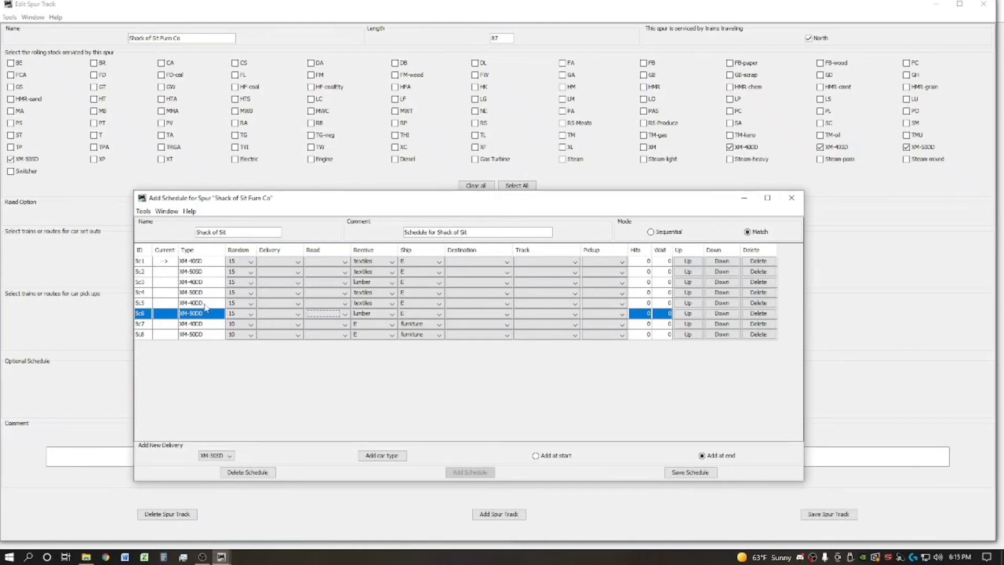
left_click(326, 304)
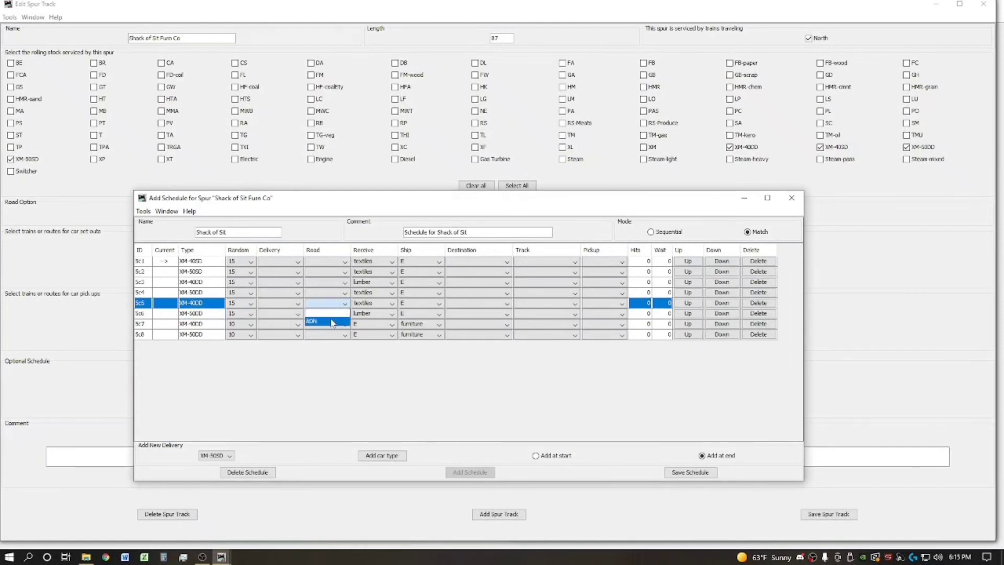
left_click(333, 322)
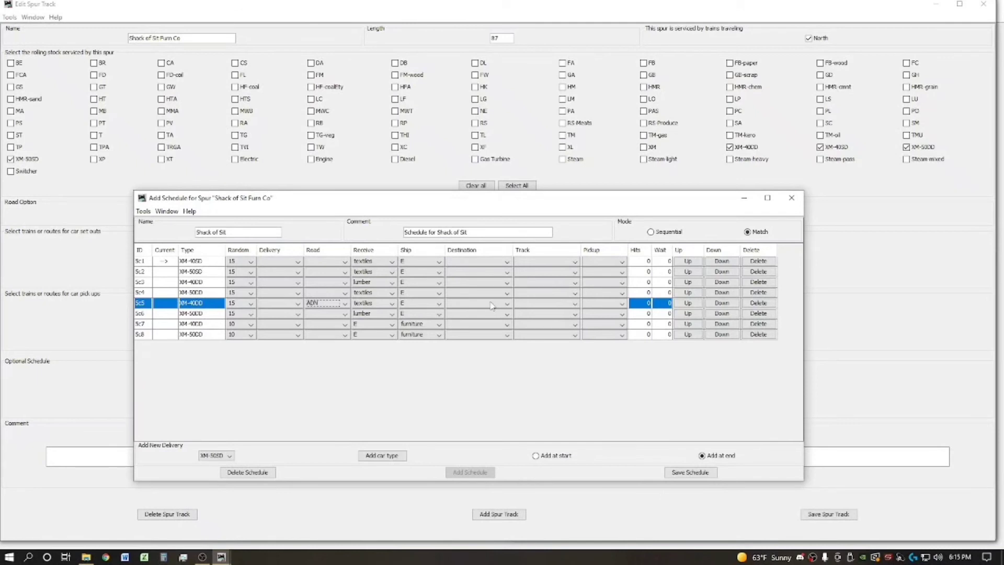
left_click(339, 306)
left_click(324, 310)
Save the Shack of Sit schedule and the Shack of Sit Furn Co spur track
left_click(689, 472)
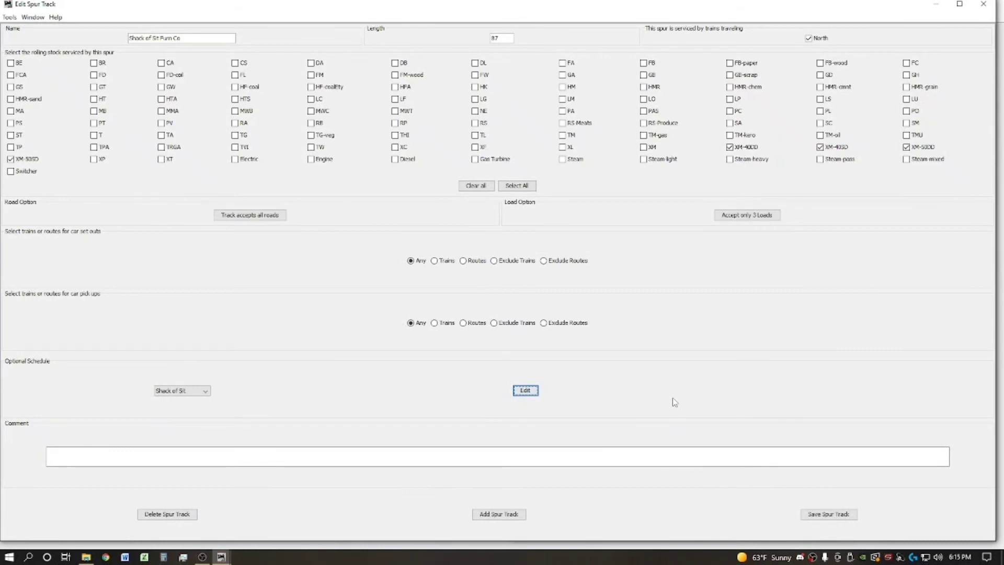
left_click(827, 514)
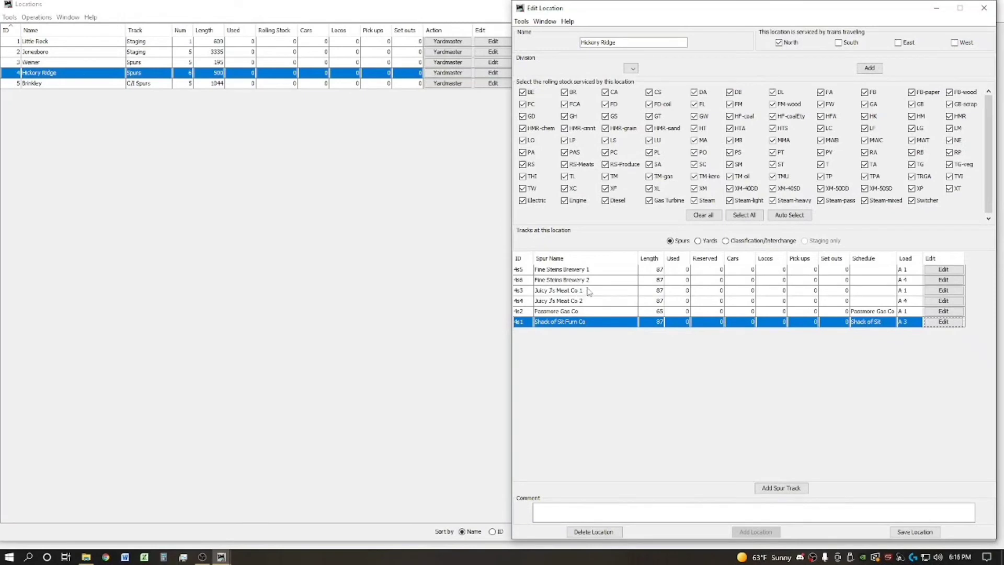
Create a schedule named "Fine Stiens 1" for the Fine Steins Brewery 1 spur with the comment "Schedule for Fine Steins 1"
left_click(959, 270)
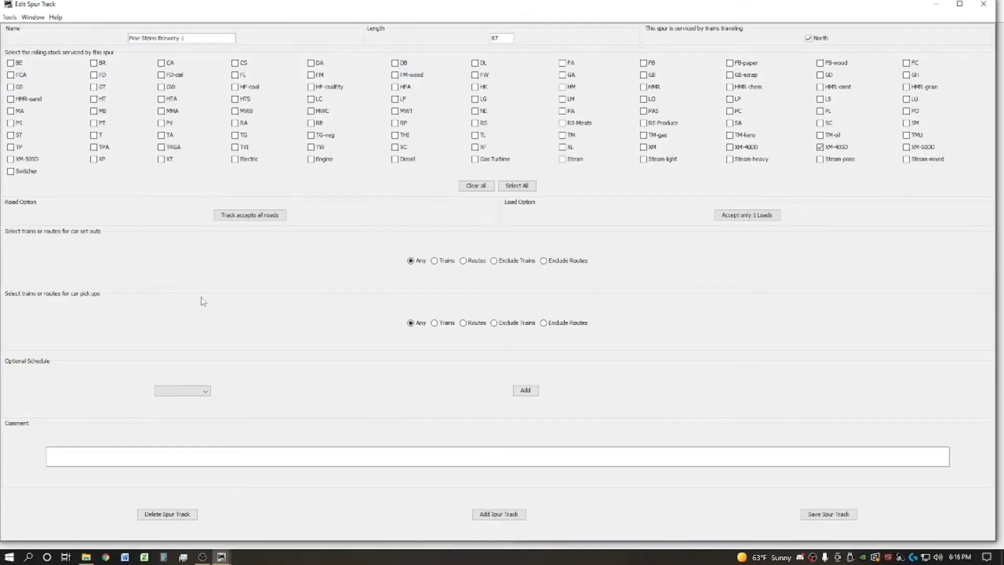
left_click(526, 391)
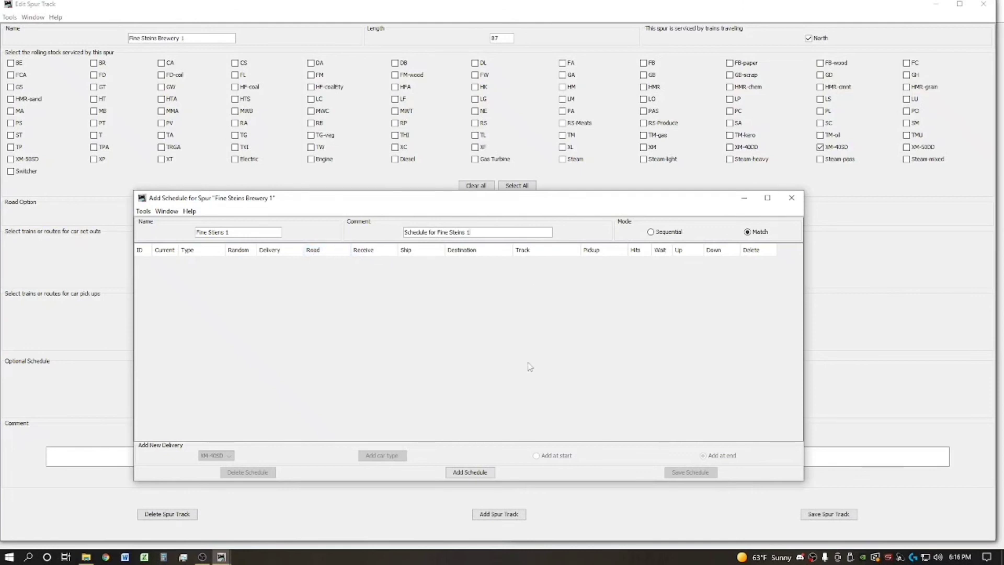
left_click(469, 471)
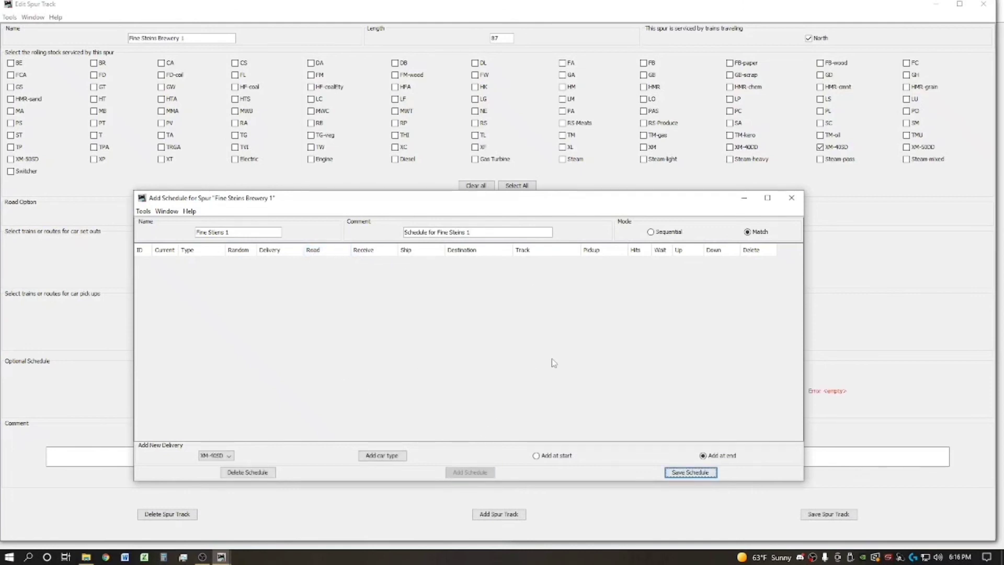
Add an XM-40SD delivery to the Fine Steins Brewery 1 schedule, receiving grain and shipping E
left_click(228, 457)
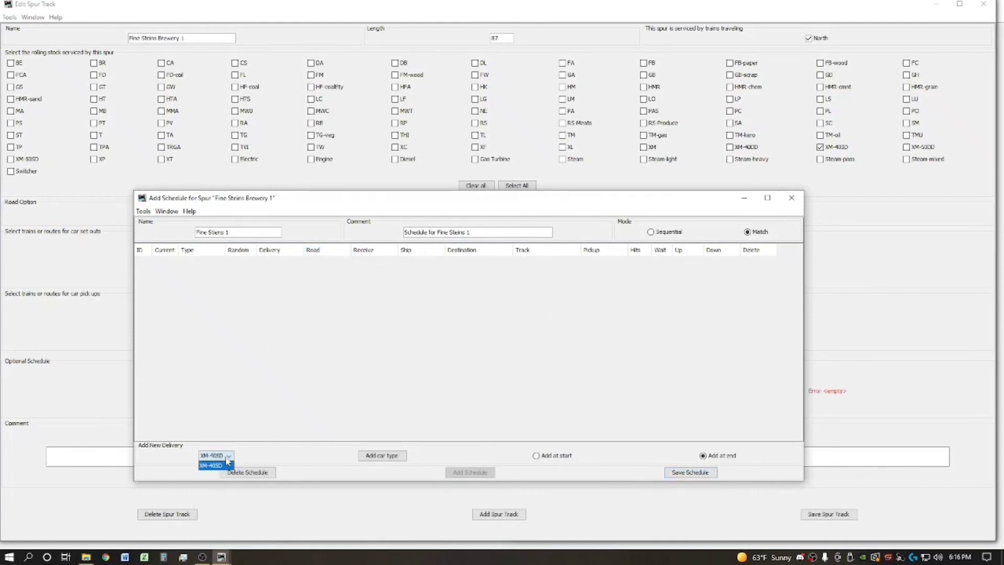
left_click(380, 456)
left_click(385, 457)
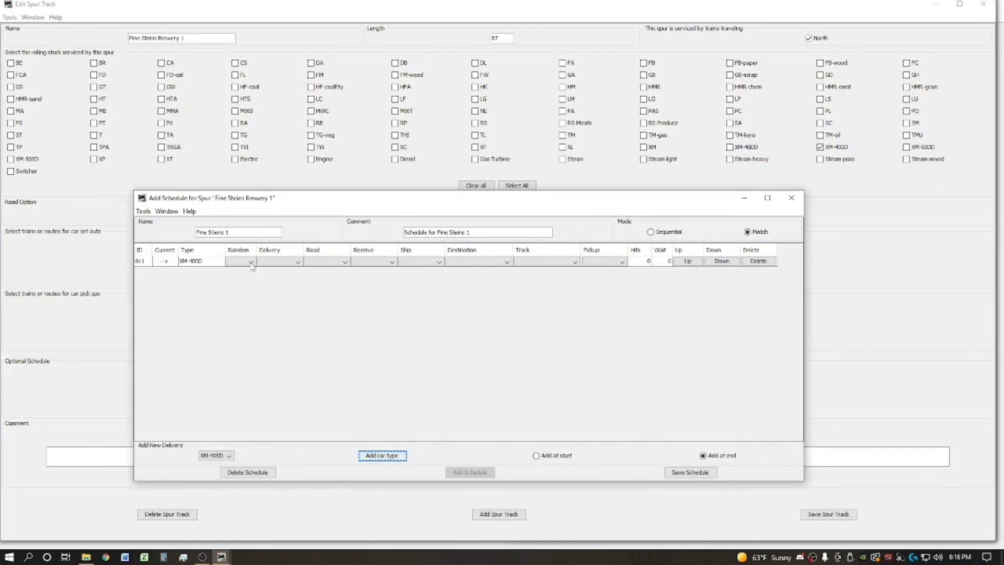
left_click(345, 262)
left_click(391, 262)
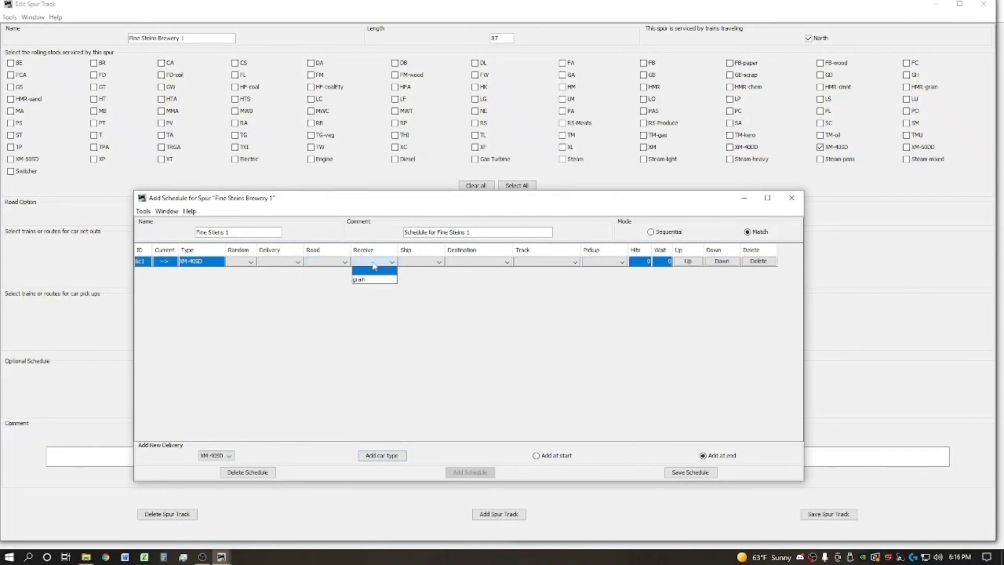
left_click(370, 280)
left_click(424, 267)
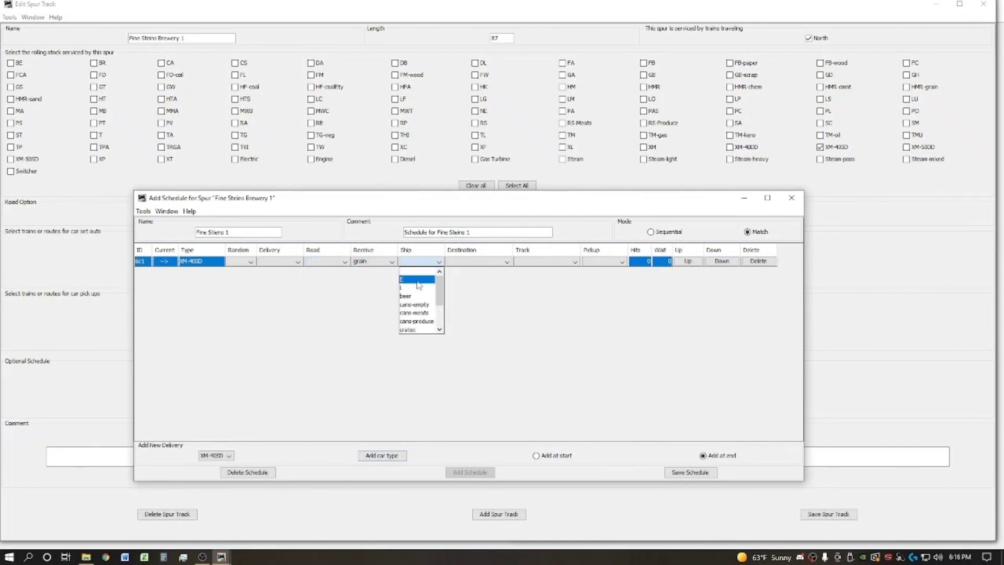
left_click(419, 280)
left_click(490, 266)
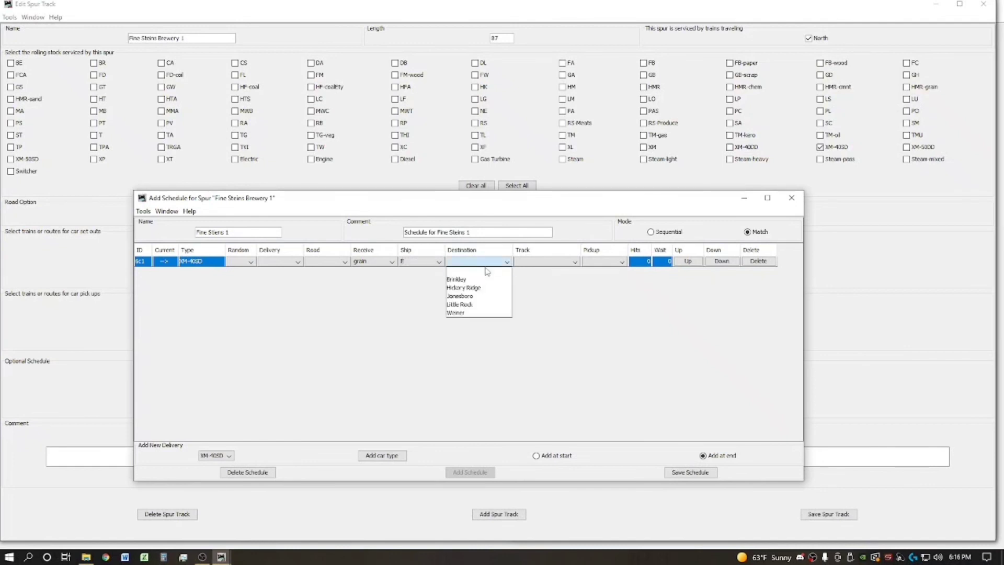
left_click(459, 313)
left_click(529, 263)
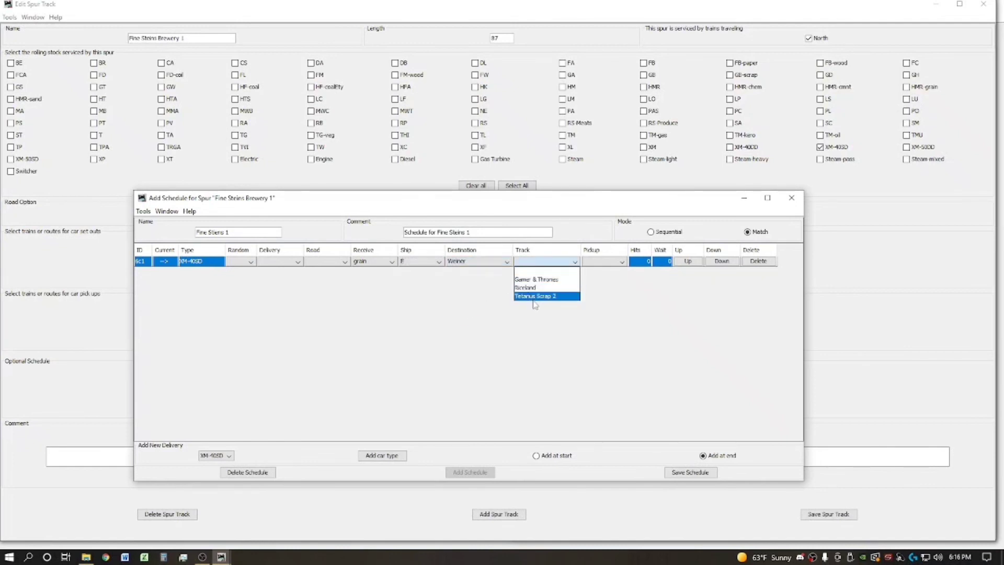
left_click(530, 288)
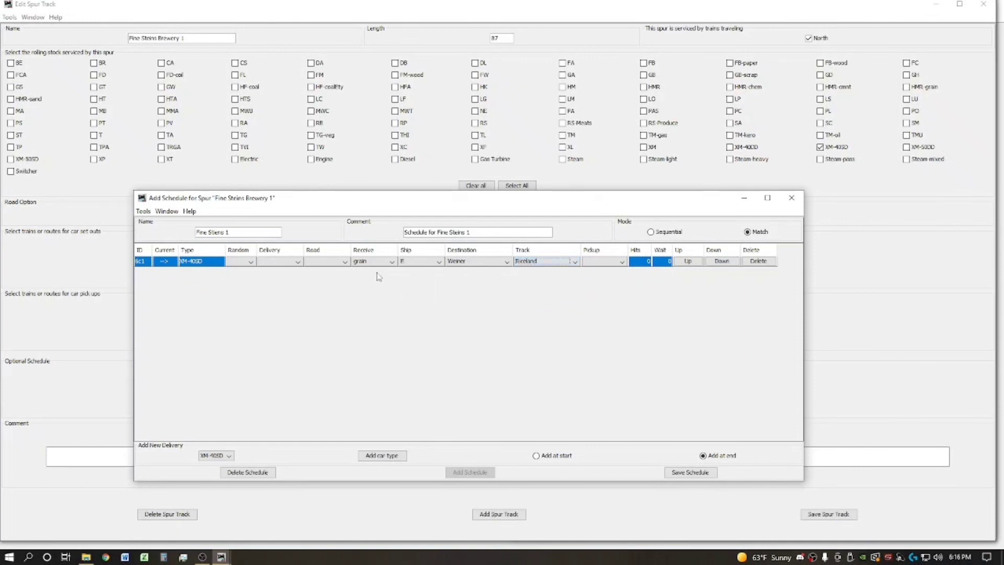
left_click(333, 263)
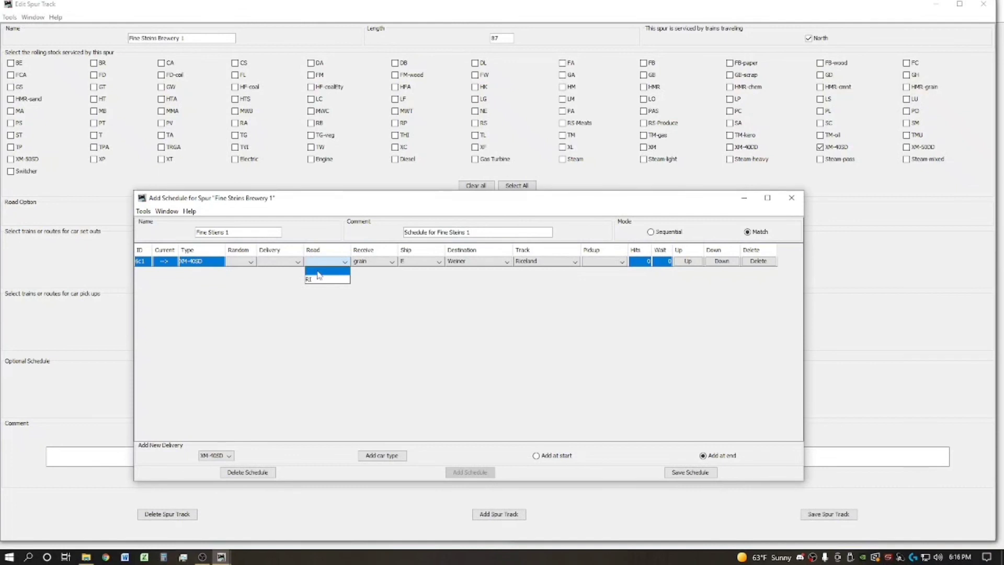
left_click(459, 293)
left_click(549, 261)
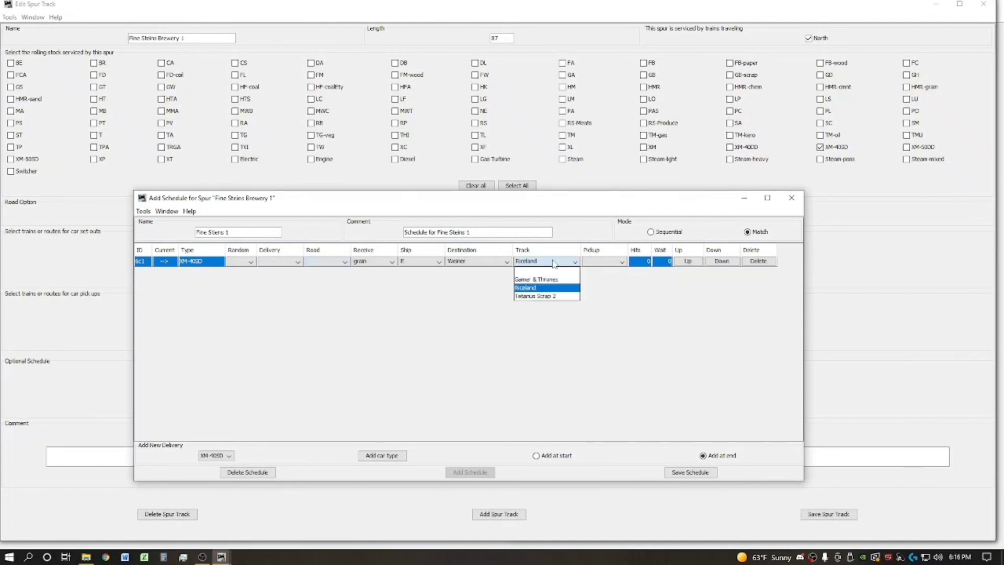
left_click(546, 270)
left_click(502, 264)
left_click(488, 271)
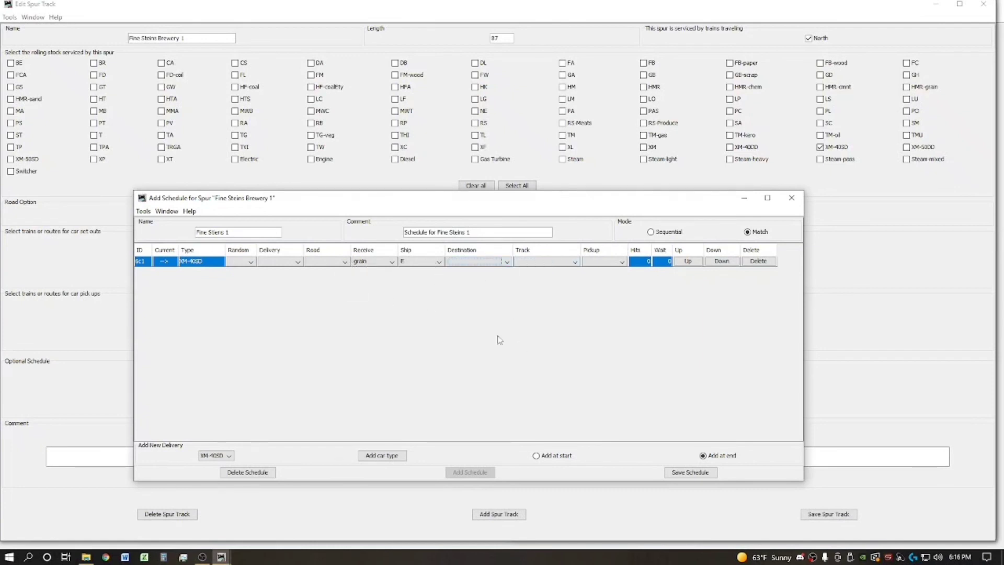
Save the Fine Stiens 1 schedule together with its Fine Steins Brewery 1 spur track and the Hickory Ridge location
left_click(682, 472)
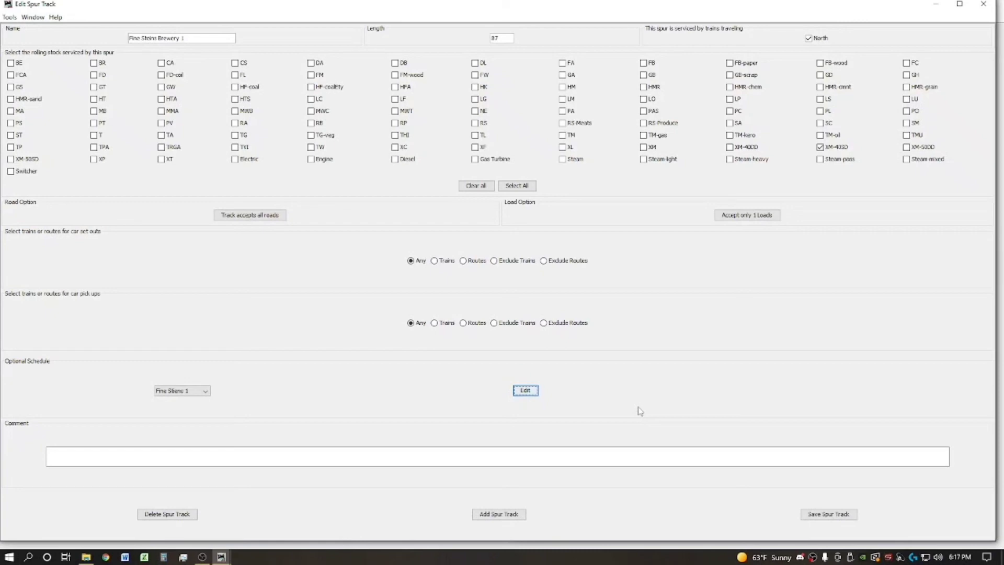
left_click(829, 514)
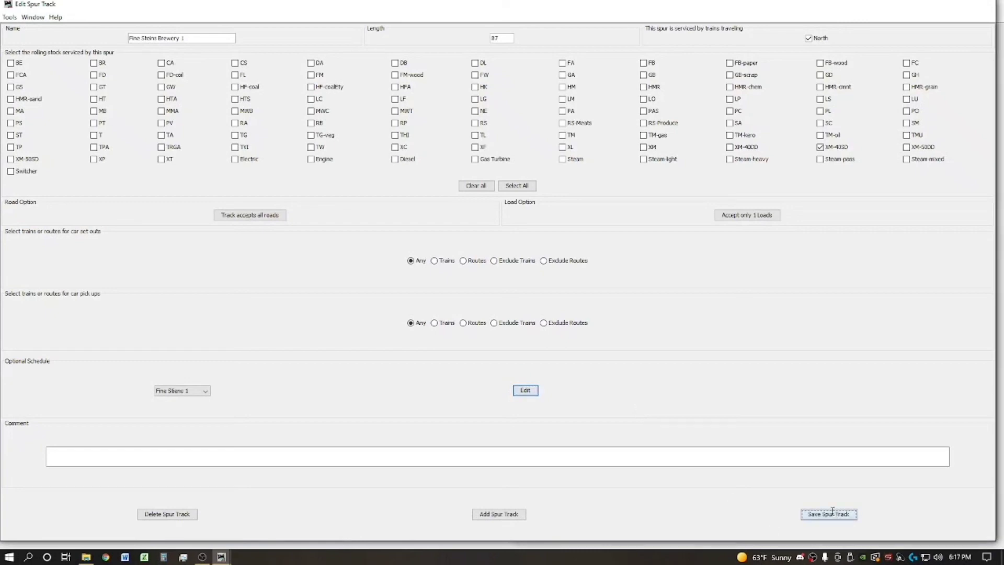
left_click(905, 532)
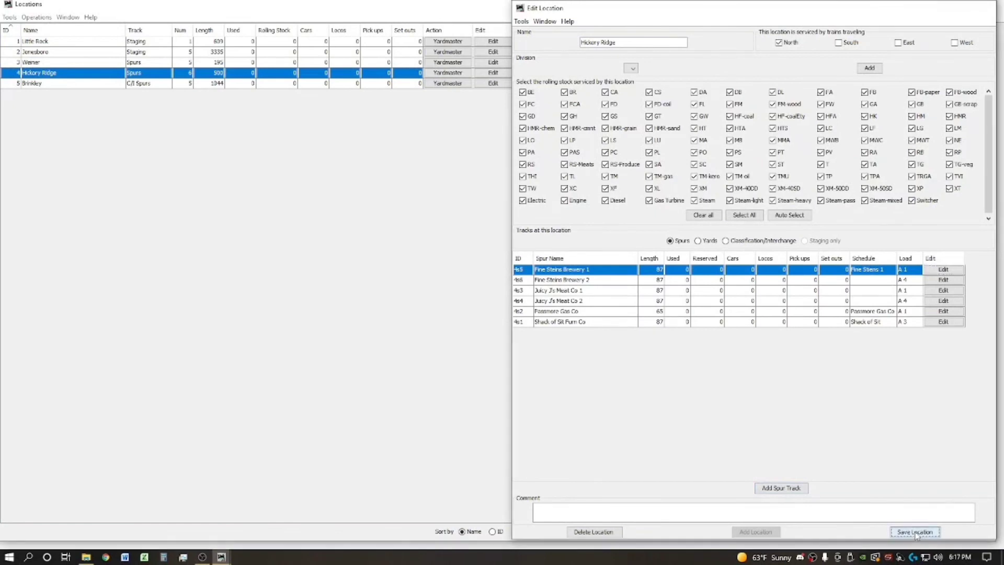